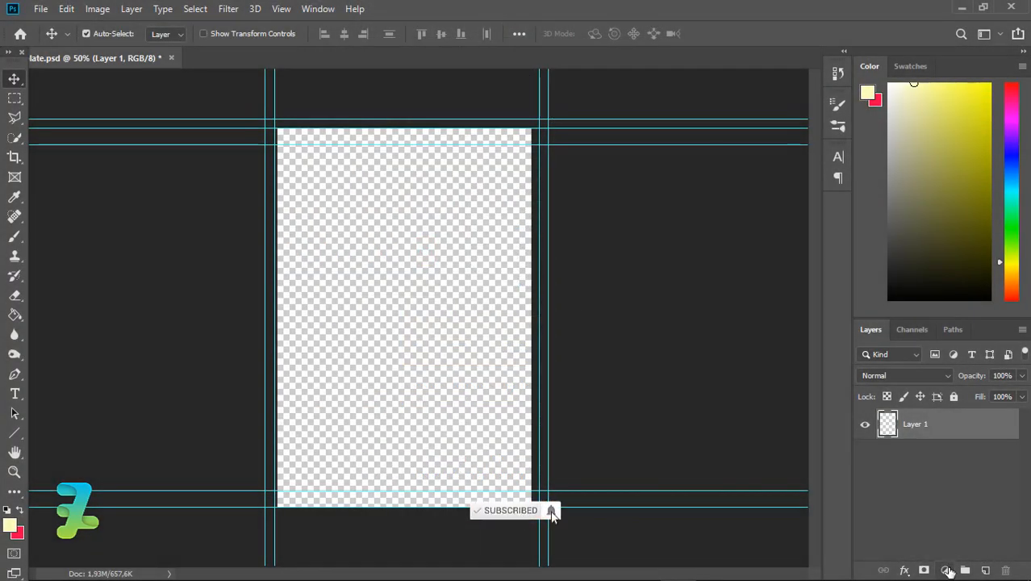
Add a solid color fill layer in #fdffbd and create a new empty layer above it
left_click(948, 571)
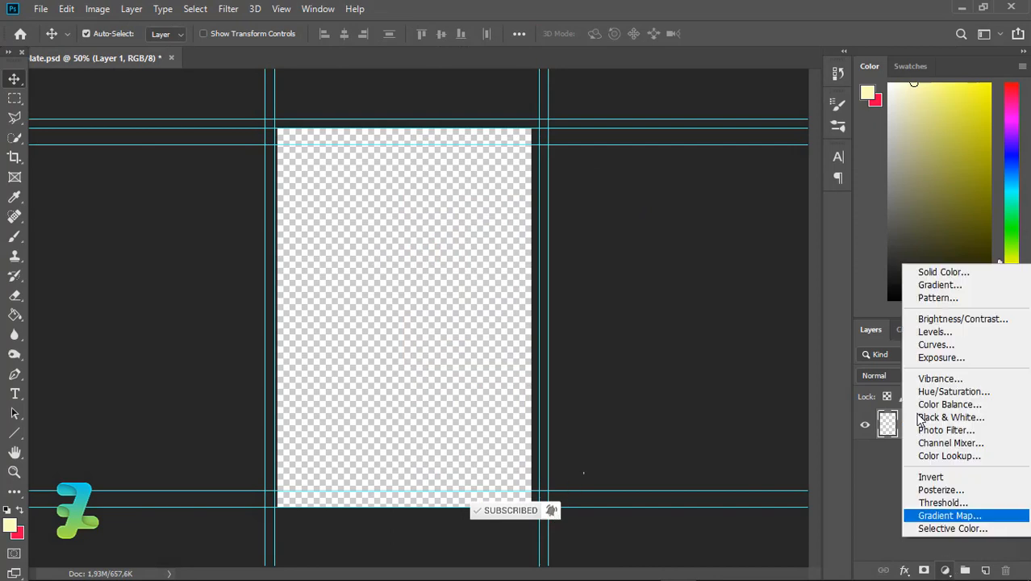
left_click(930, 273)
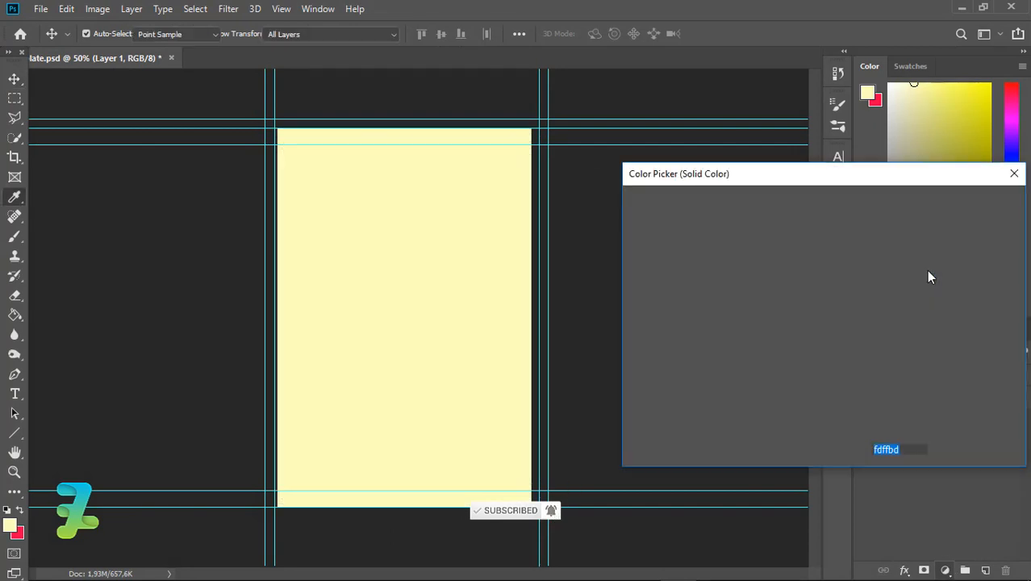
left_click(949, 202)
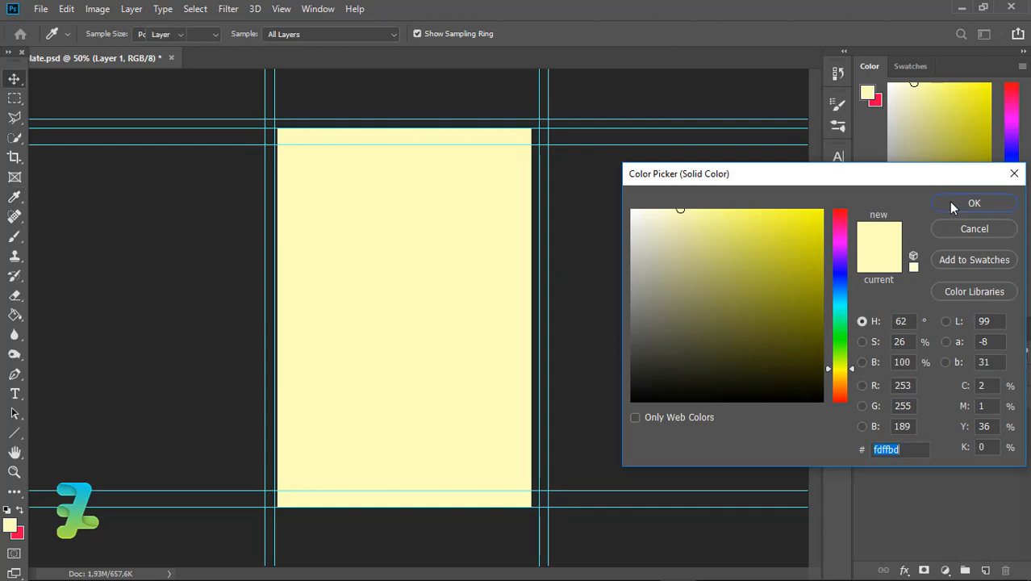
left_click(986, 571)
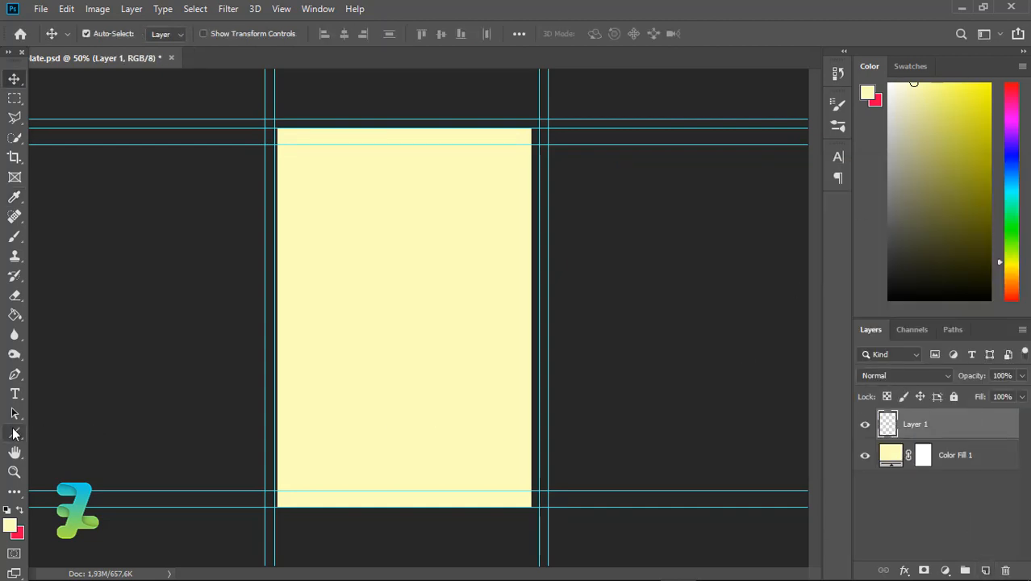
Draw a horizontal line shape about 936 px wide across the page below its middle, with no fill and a 15,33 px dark stroke
left_click_drag(14, 433, 67, 494)
left_click(169, 35)
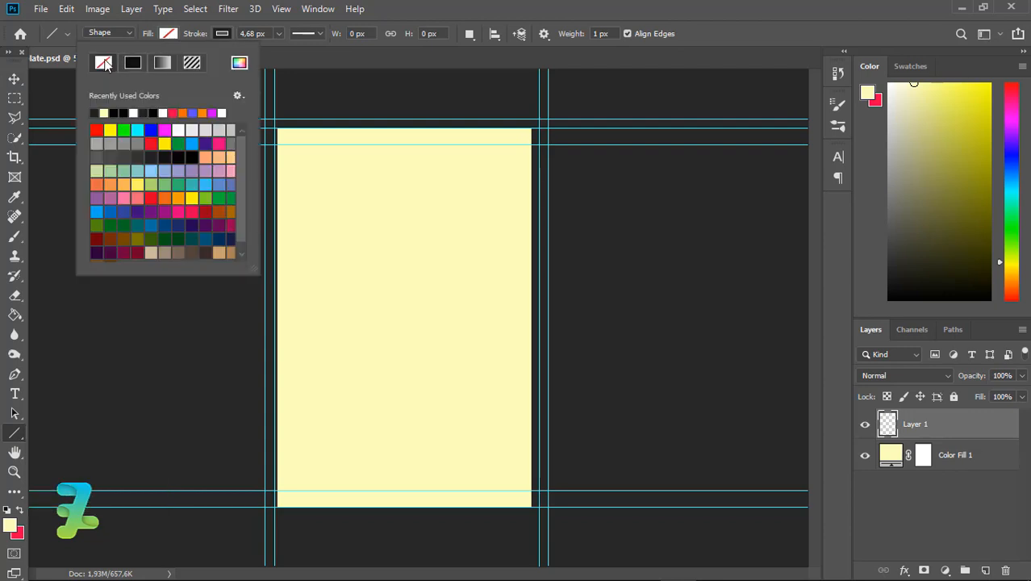
left_click(227, 32)
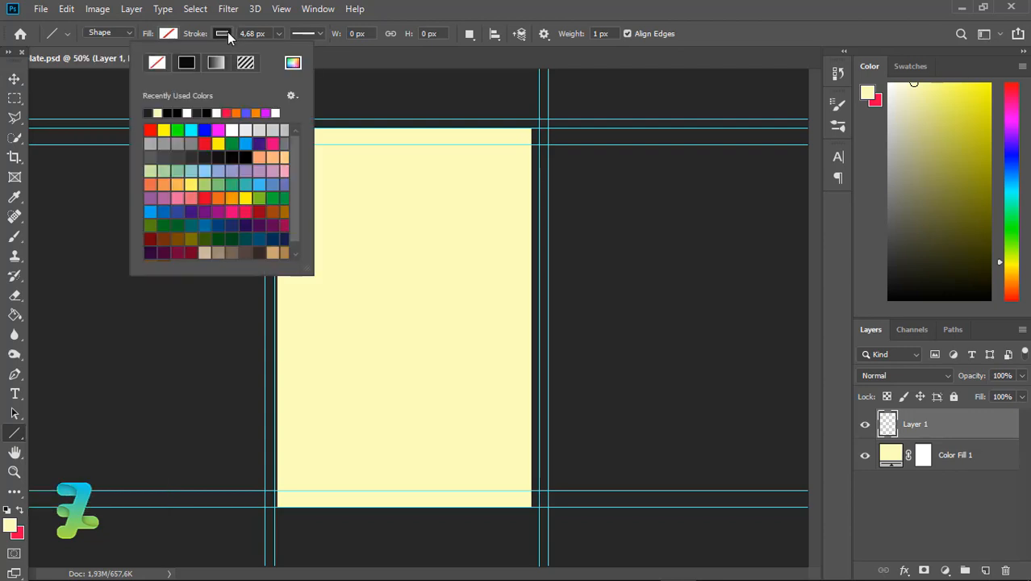
left_click(228, 32)
left_click(279, 34)
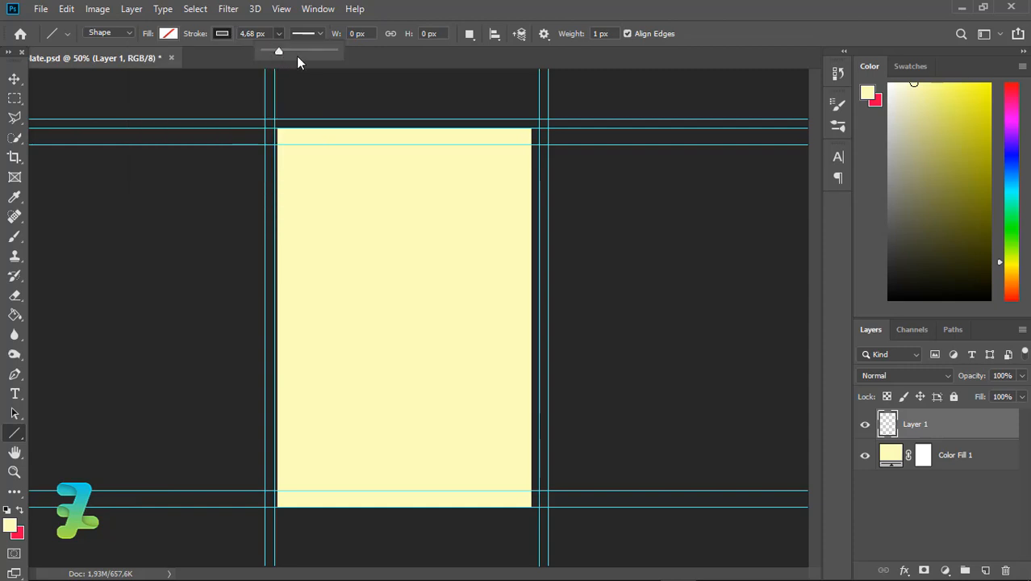
mouse_move(279, 51)
left_mouse_down()
mouse_move(299, 52)
mouse_move(286, 51)
left_mouse_up()
left_click(280, 35)
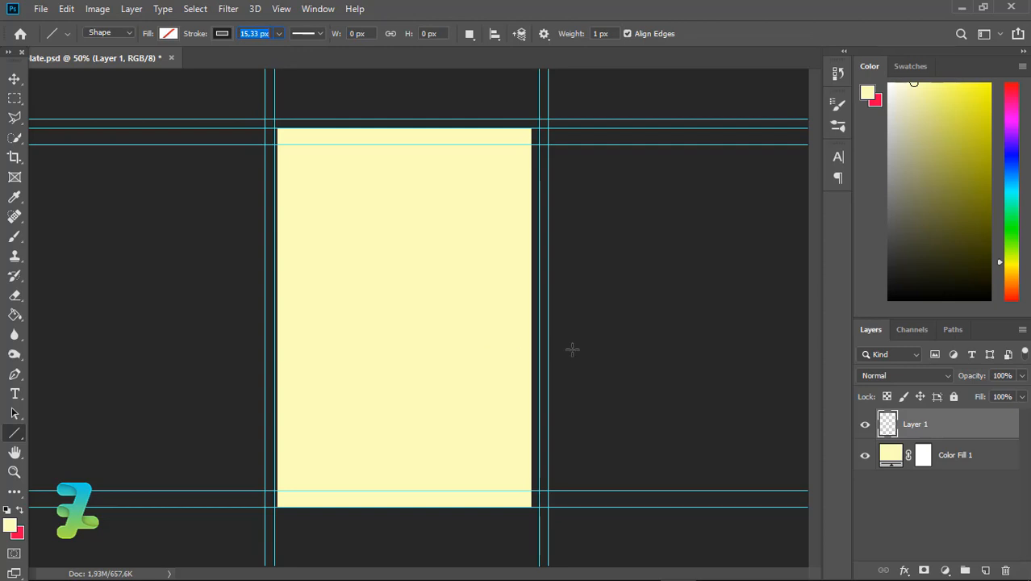
mouse_move(242, 360)
left_mouse_down()
mouse_move(576, 379)
mouse_move(597, 361)
left_mouse_up()
left_click(14, 78)
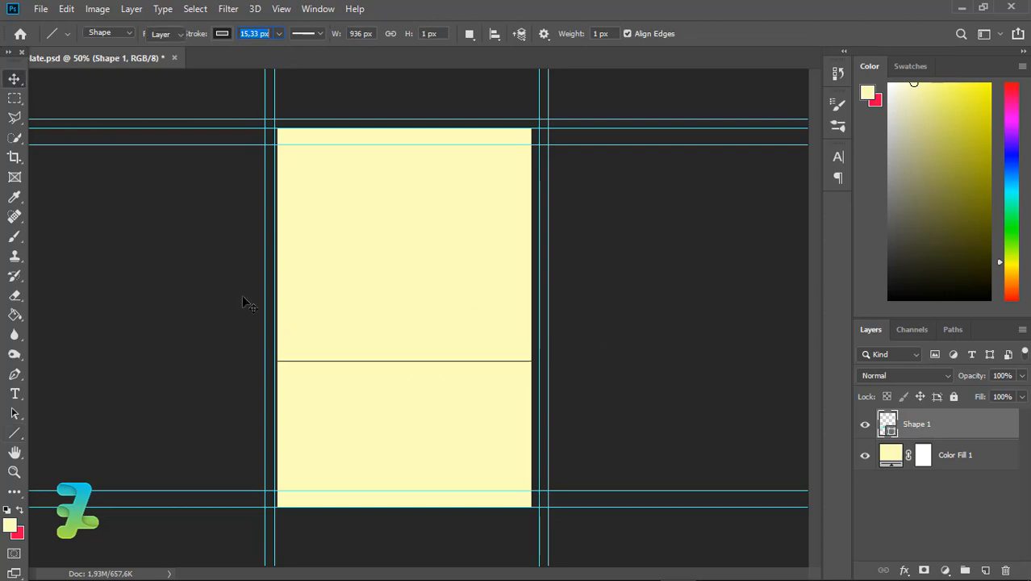
Thicken the horizontal line with Free Transform by scaling its height to 600%
key("ctrl+plus")
key("ctrl+plus")
key("ctrl+plus")
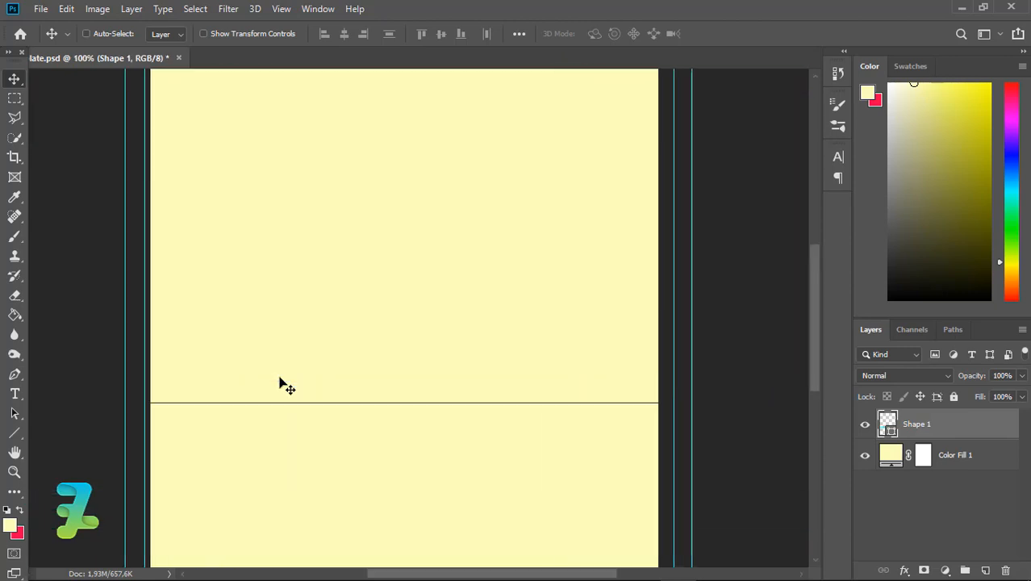
key("ctrl+t")
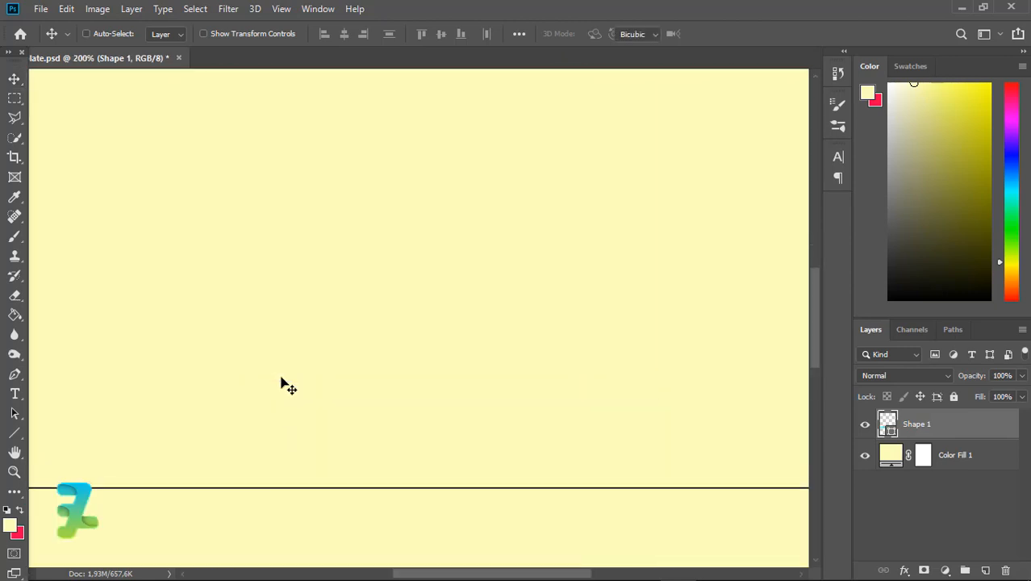
left_click_drag(470, 481, 471, 479)
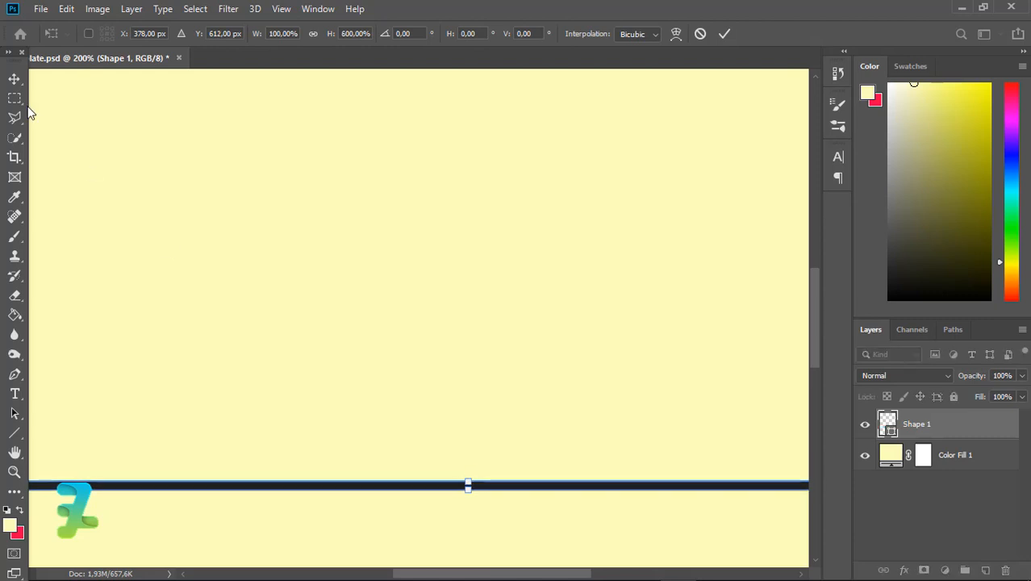
key("Return")
key("ctrl+minus")
key("ctrl+minus")
key("ctrl+minus")
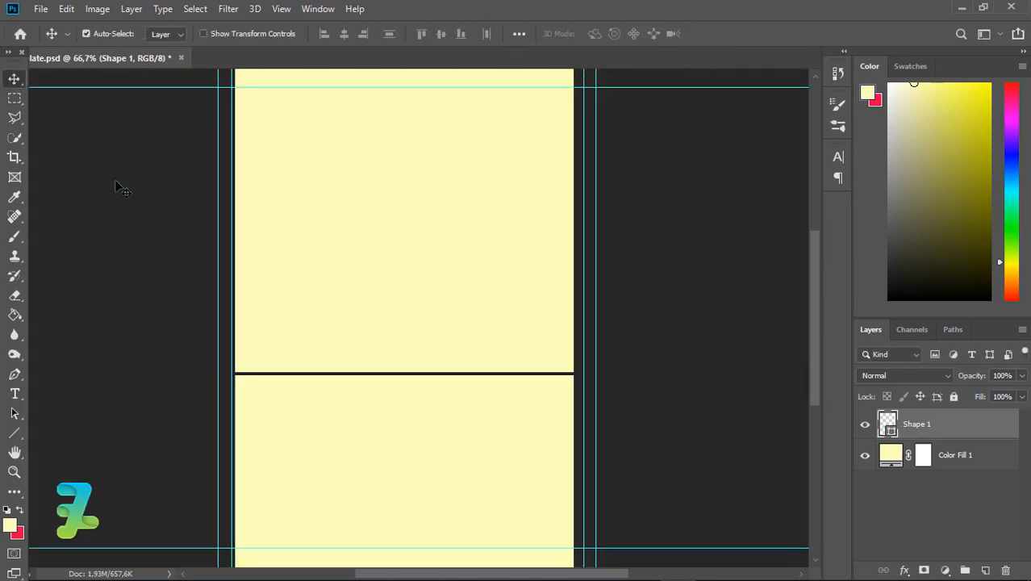
key("ctrl+minus")
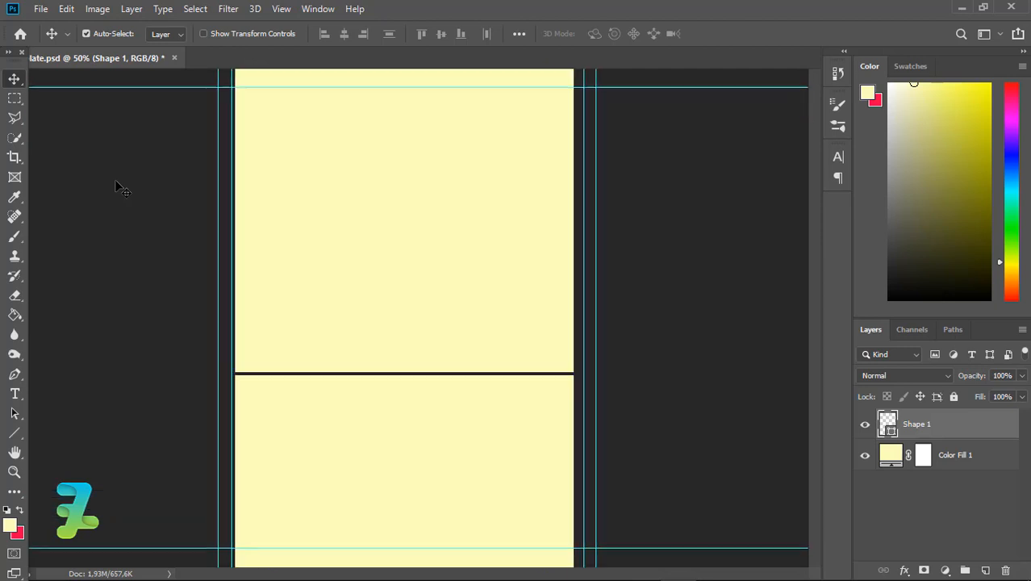
Use Free Transform to make the horizontal line thinner and shift it slightly down the page
key("ctrl+plus")
key("ctrl+plus")
key("ctrl+plus")
key("ctrl+plus")
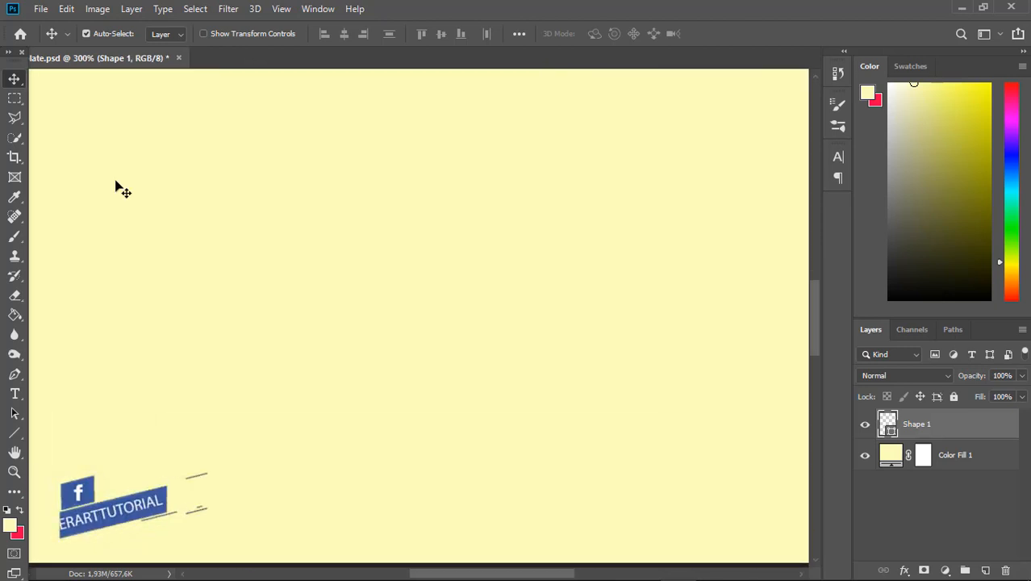
left_click_drag(815, 313, 824, 347)
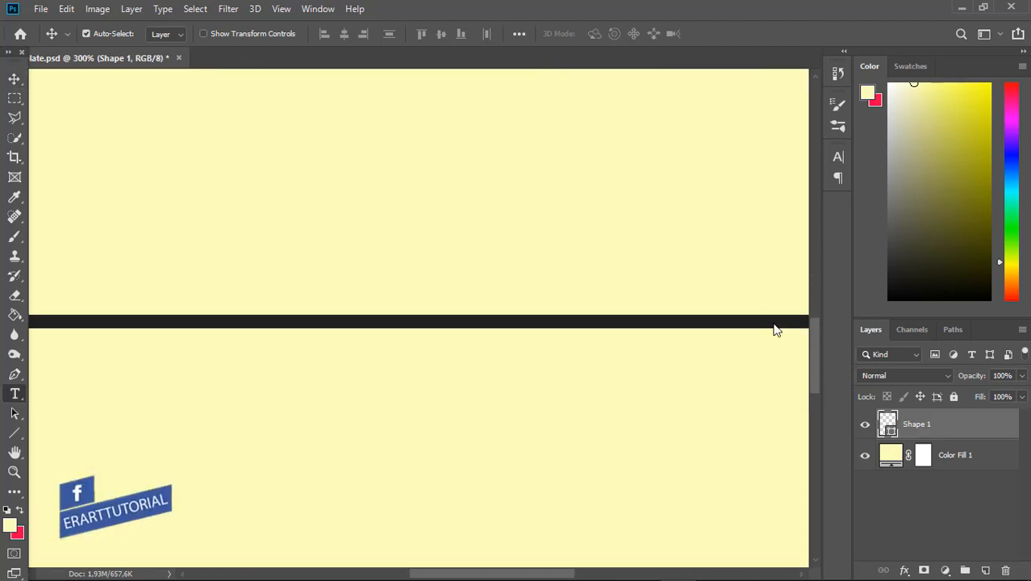
key("ctrl+t")
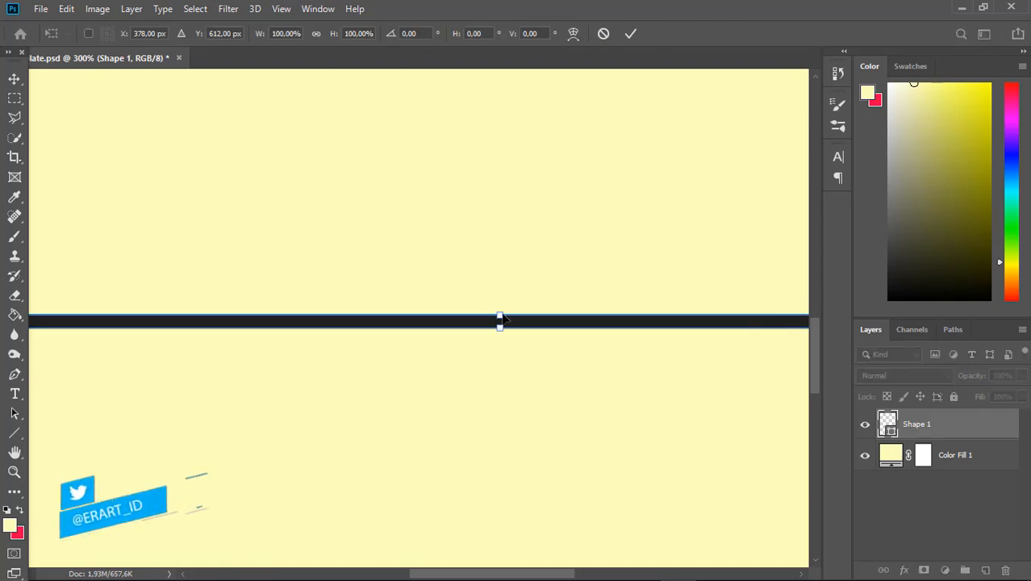
key("Down")
key("Down")
left_click_drag(499, 325, 505, 341)
key("Return")
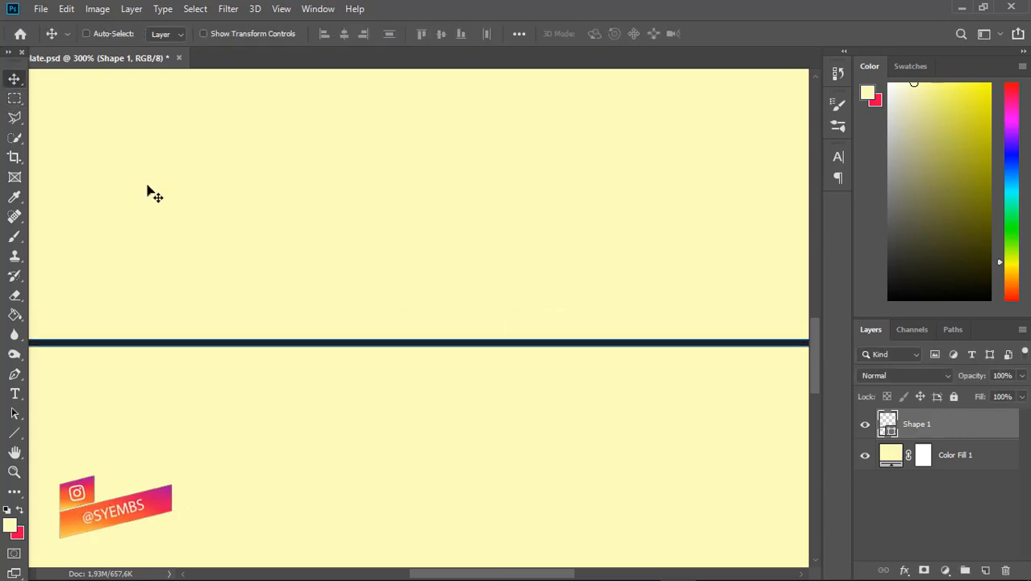
key("ctrl+minus")
key("ctrl+minus")
key("ctrl+minus")
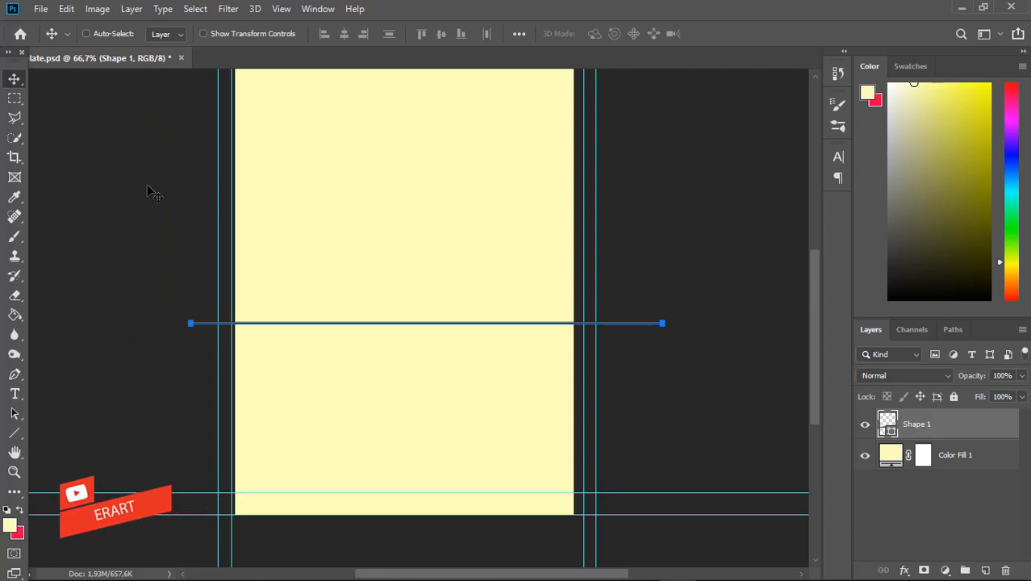
key("ctrl+minus")
key("ctrl+plus")
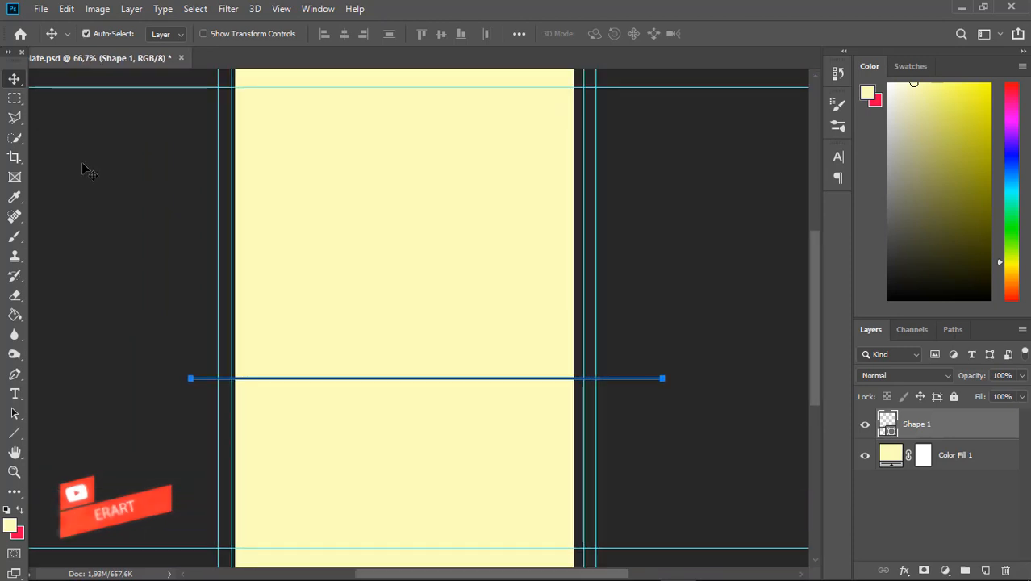
Move the horizontal line down the page to a little above the lower margin guide
left_click(435, 346)
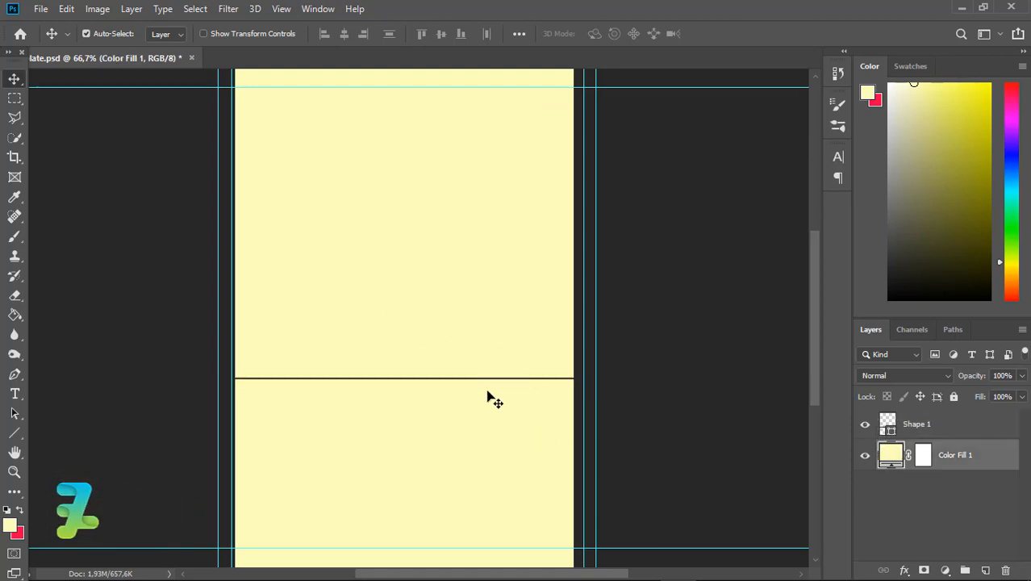
key("ctrl")
left_click_drag(454, 380, 466, 519)
key("ctrl+minus")
key("ctrl+plus")
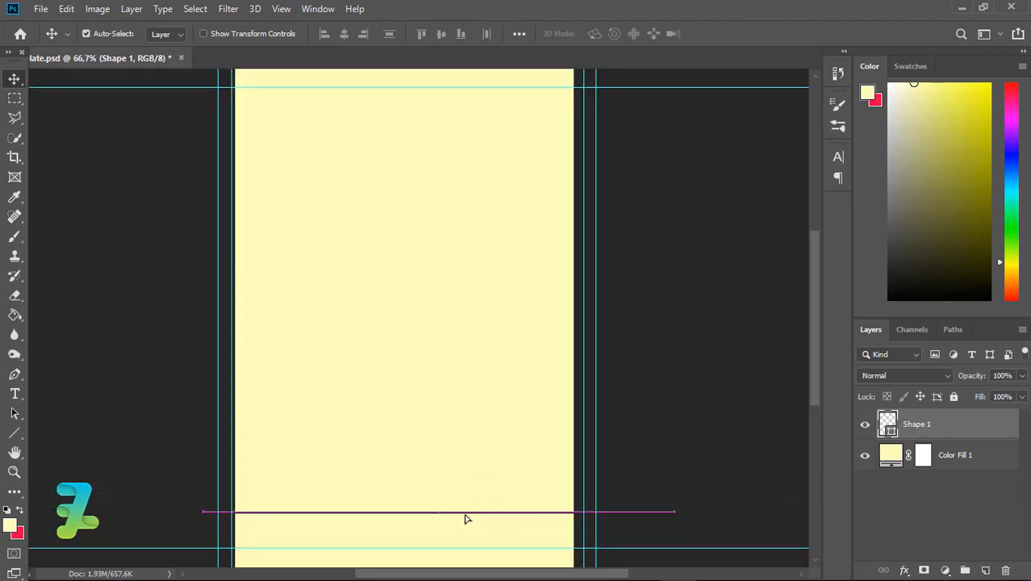
key("ctrl")
Duplicate the line twice and place the copies above it with a wider gap below the upper copy
key("ctrl+j")
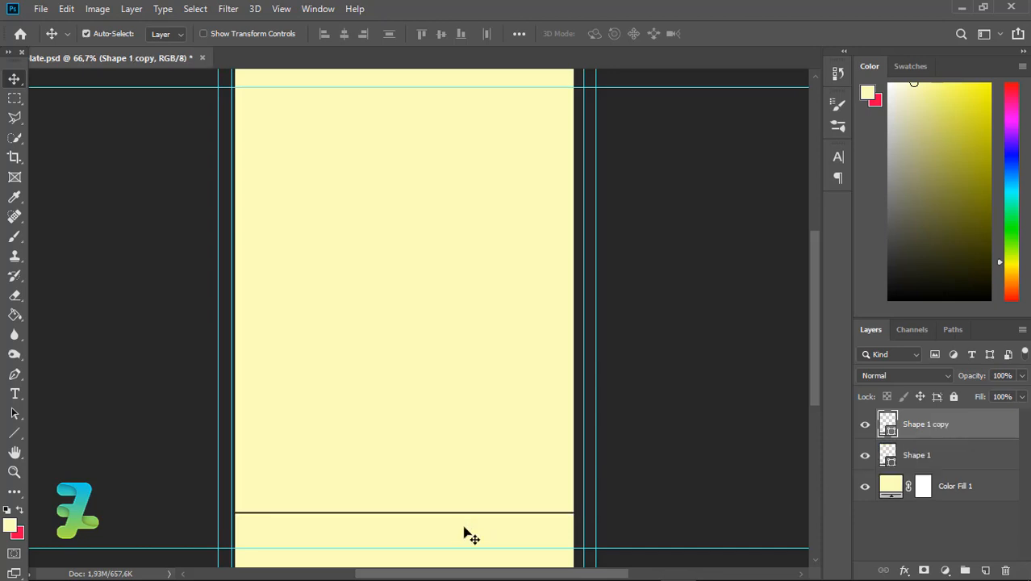
left_click_drag(459, 517, 463, 398)
key("ctrl+j")
Undo the accidental distortion of the uppermost line and nudge that line slightly down the page
left_click(463, 380, "shift")
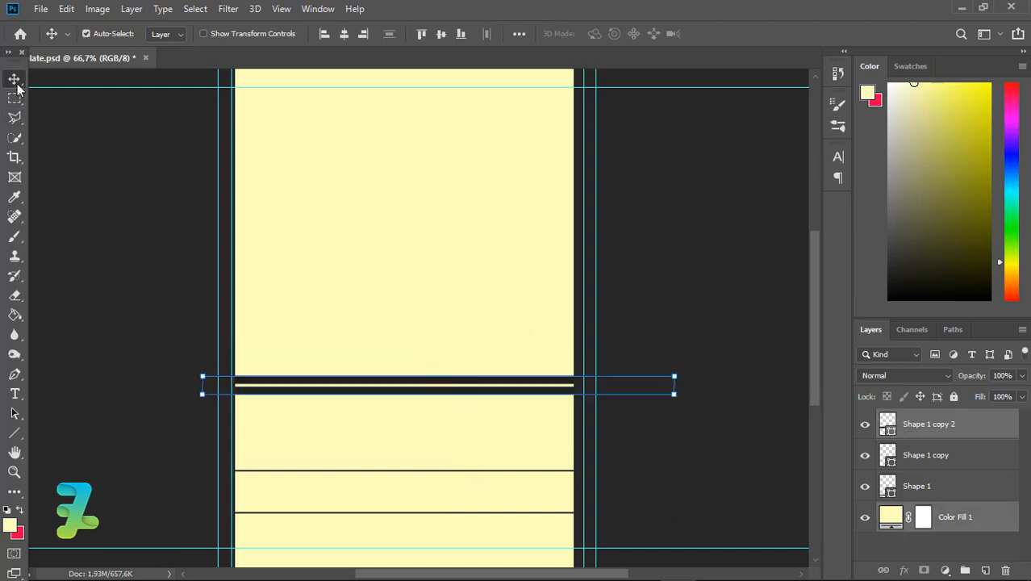
key("ctrl+z")
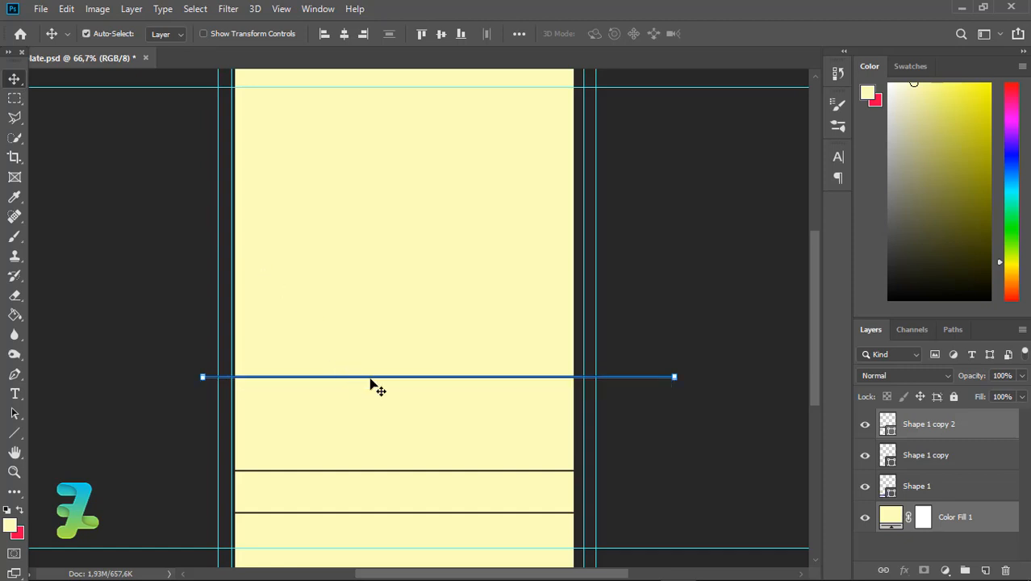
key("ctrl+z")
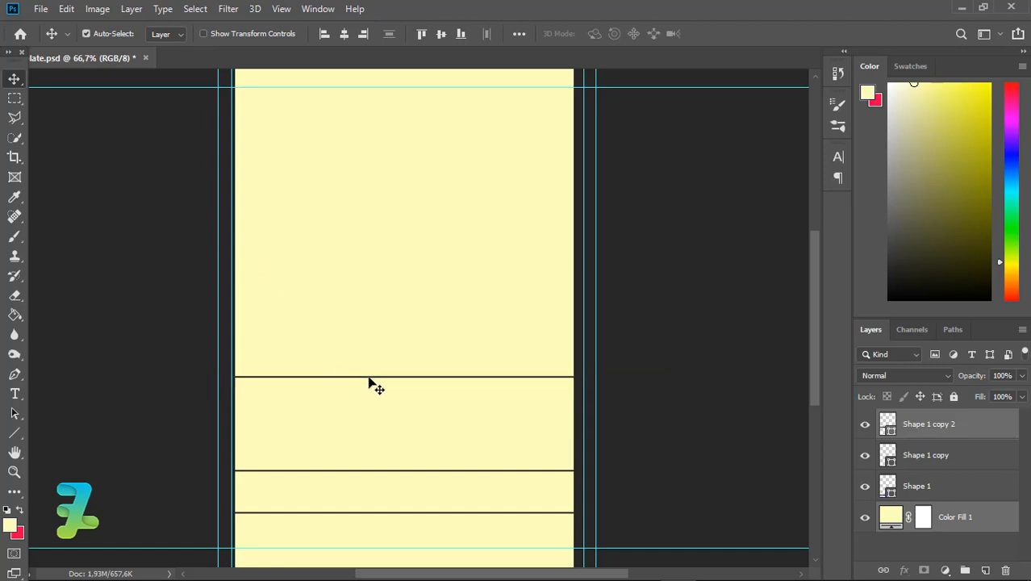
key("shift+Down")
key("shift+Down")
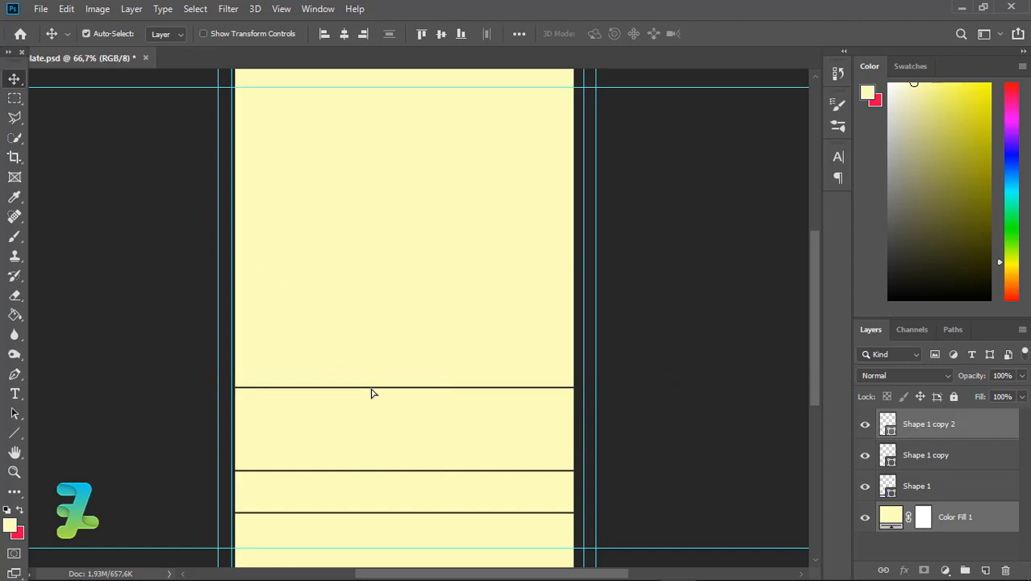
key("ctrl+j")
key("ctrl+z")
key("ctrl+z")
key("ctrl+z")
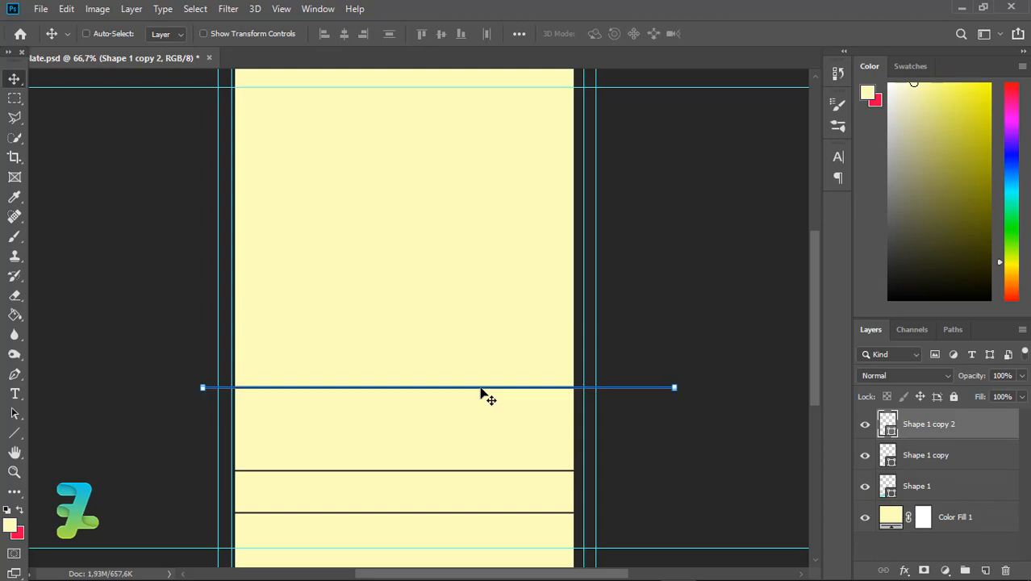
key("ctrl+j")
key("shift+Up")
left_click_drag(480, 386, 477, 355)
key("Delete")
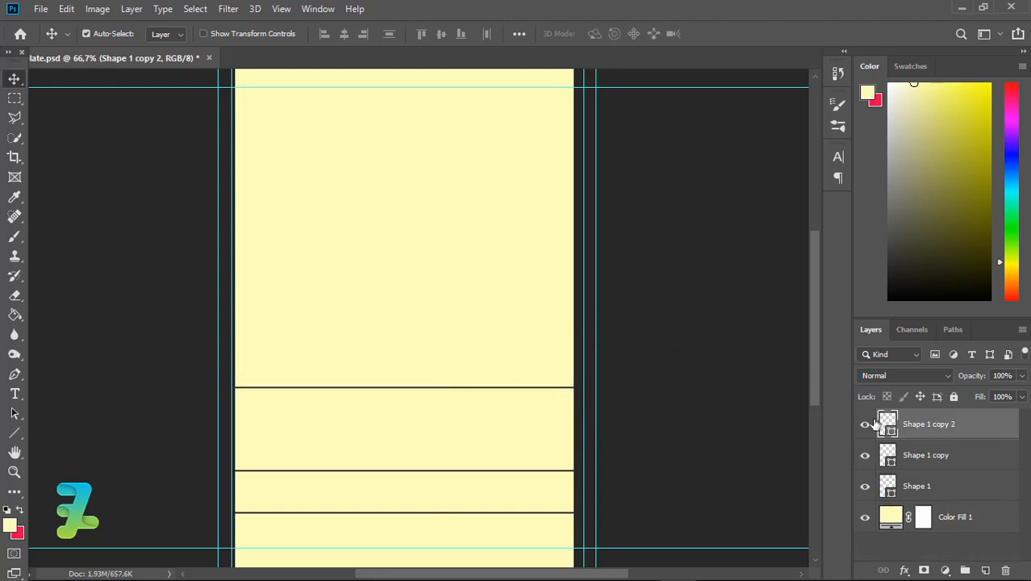
Duplicate the uppermost horizontal line, undo the accidental stretch of the copy, and move it up the page above the original
key("ctrl+j")
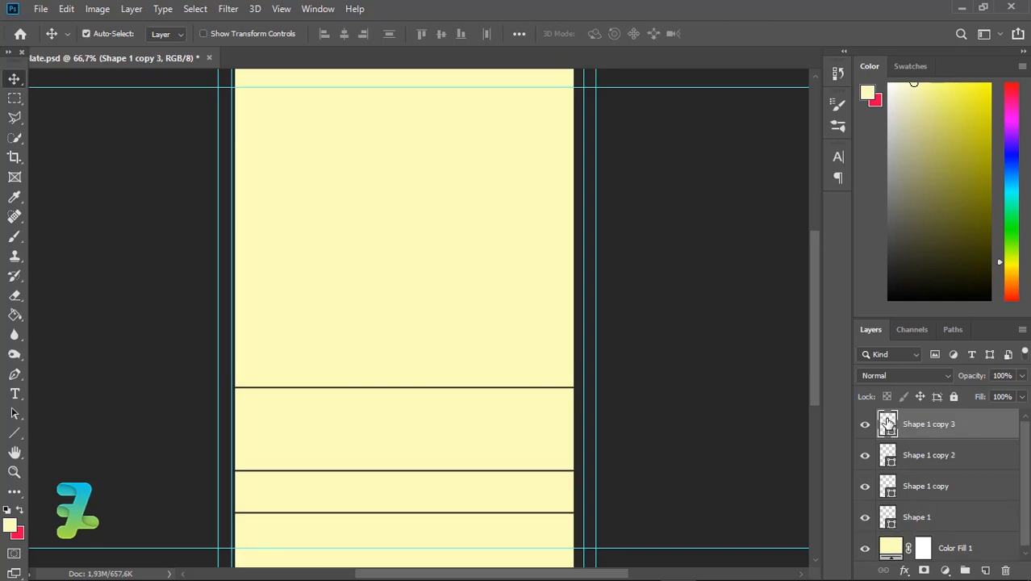
left_click_drag(480, 389, 480, 361)
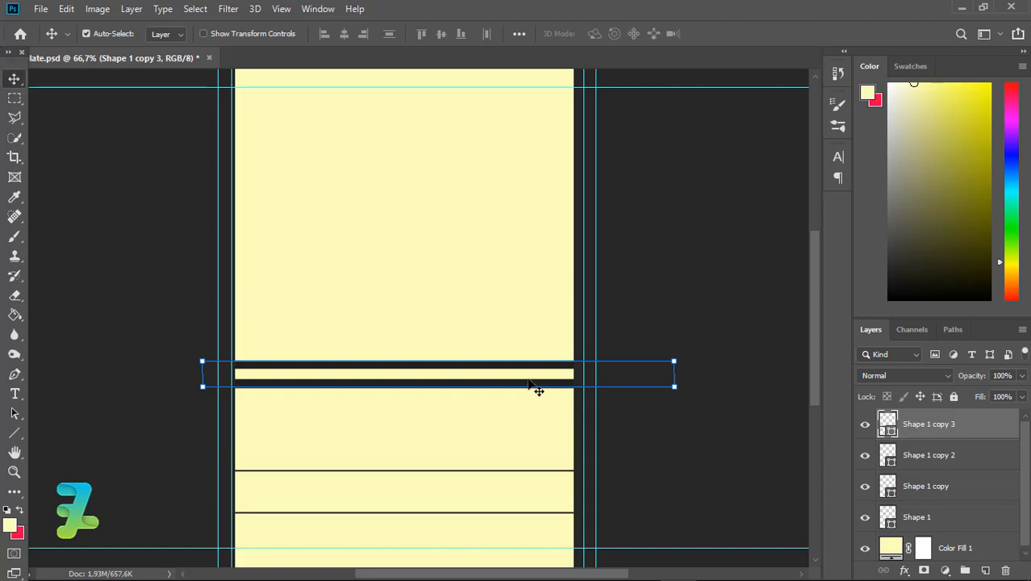
left_click(778, 517)
key("ctrl+z")
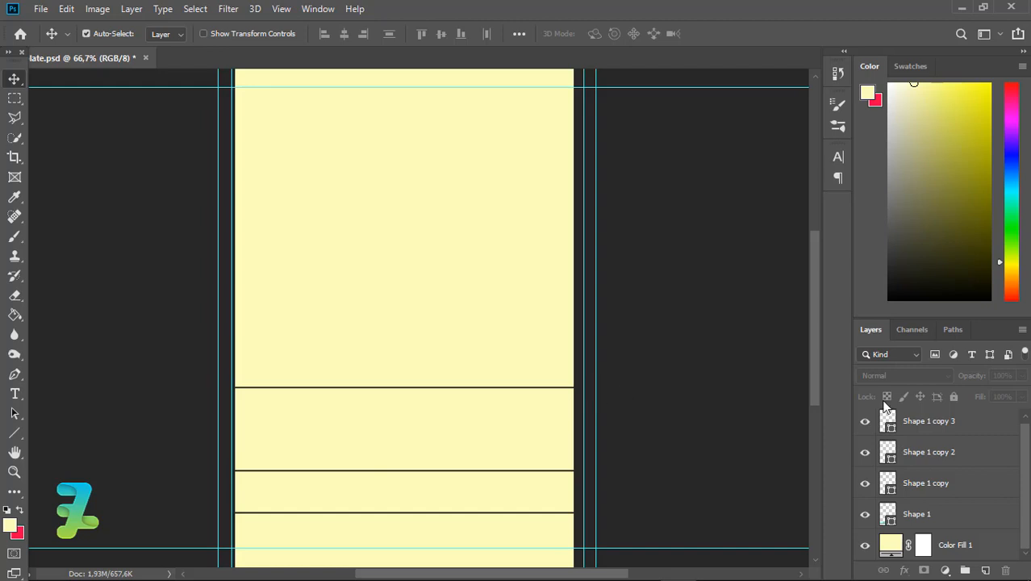
left_click(588, 387)
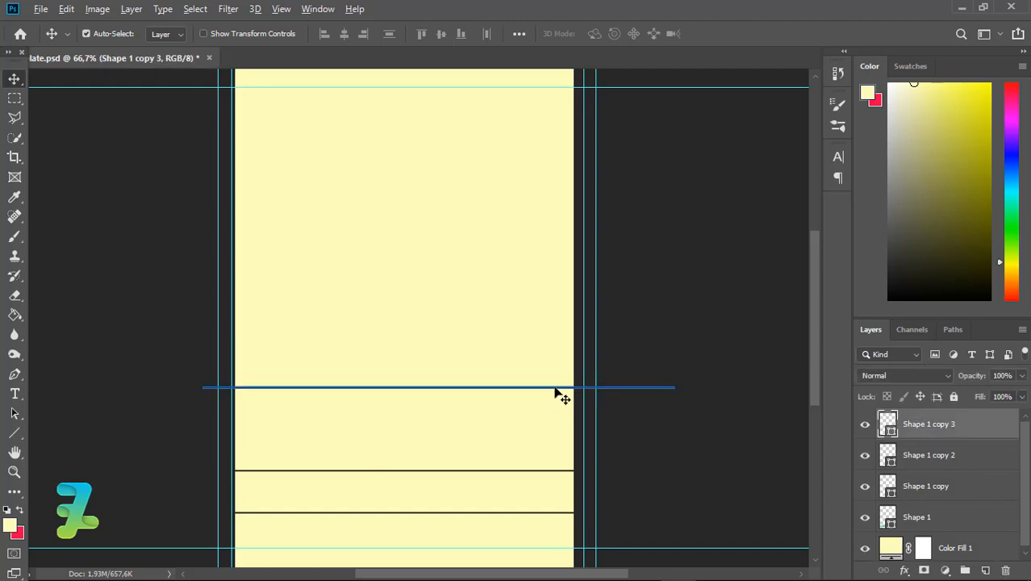
left_click_drag(557, 393, 548, 300)
Duplicate the uppermost horizontal line twice more, placing each copy above the last with uneven gaps, the wider one above
key("ctrl+j")
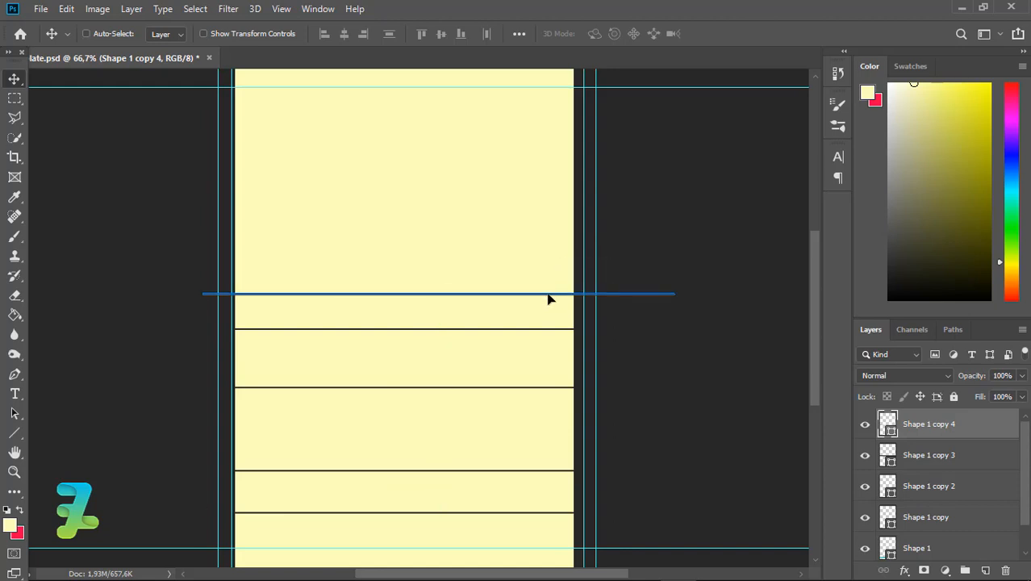
key("ctrl+j")
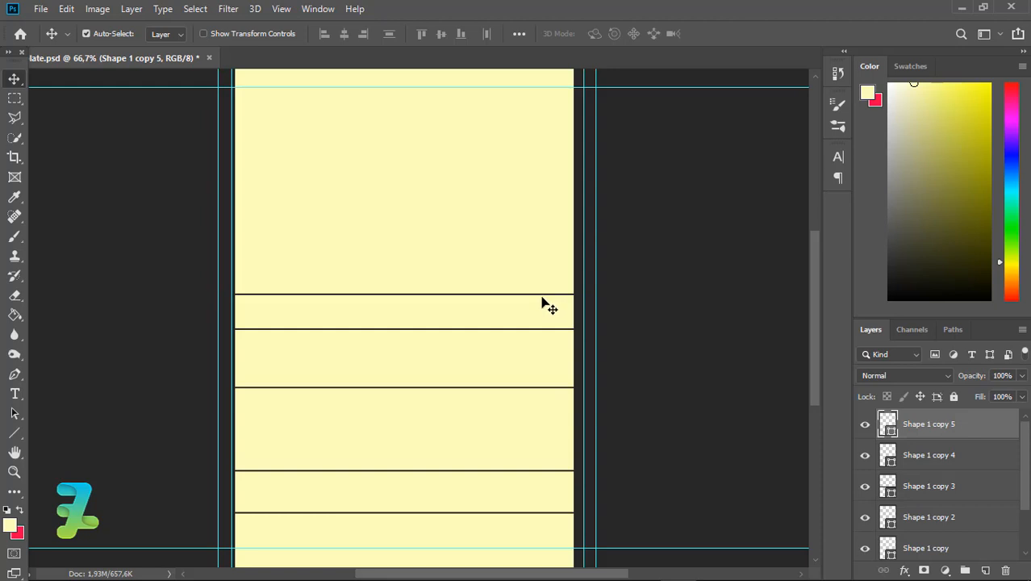
left_click_drag(539, 290, 541, 251)
key("ctrl")
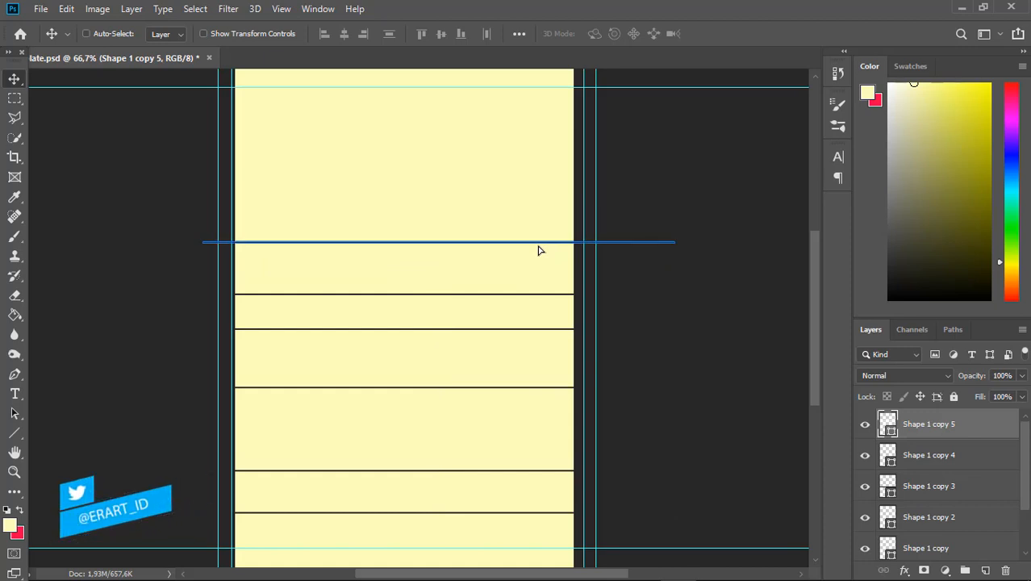
Duplicate the uppermost horizontal line and rotate the copy 90° clockwise to make a vertical line
key("ctrl+minus")
key("ctrl+minus")
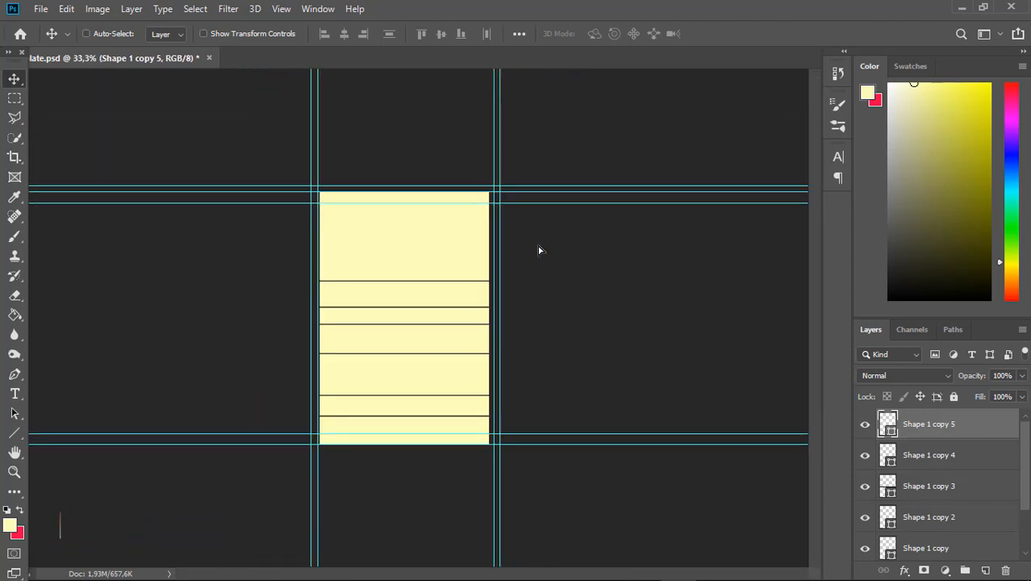
key("ctrl+plus")
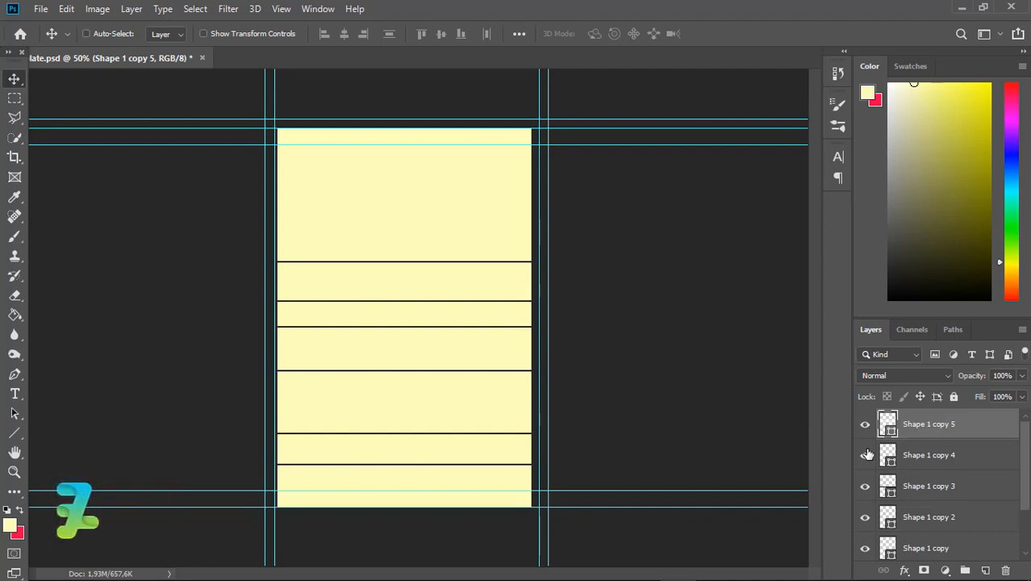
key("ctrl+j")
left_click(67, 9)
mouse_move(240, 356)
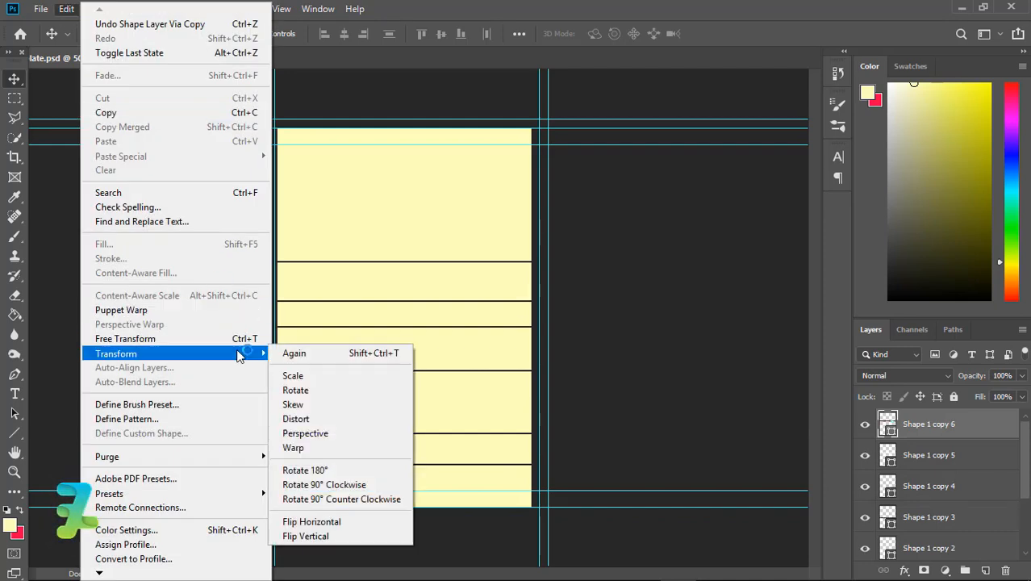
left_click(324, 485)
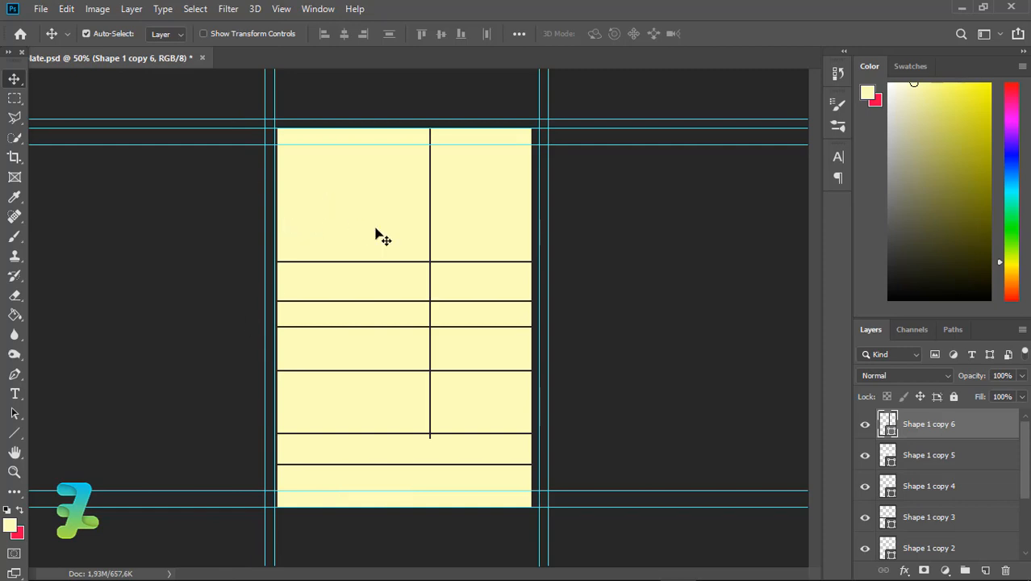
Use Free Transform to lengthen the vertical line downward so it runs past the page's lower edge
key("ctrl")
key("ctrl+t")
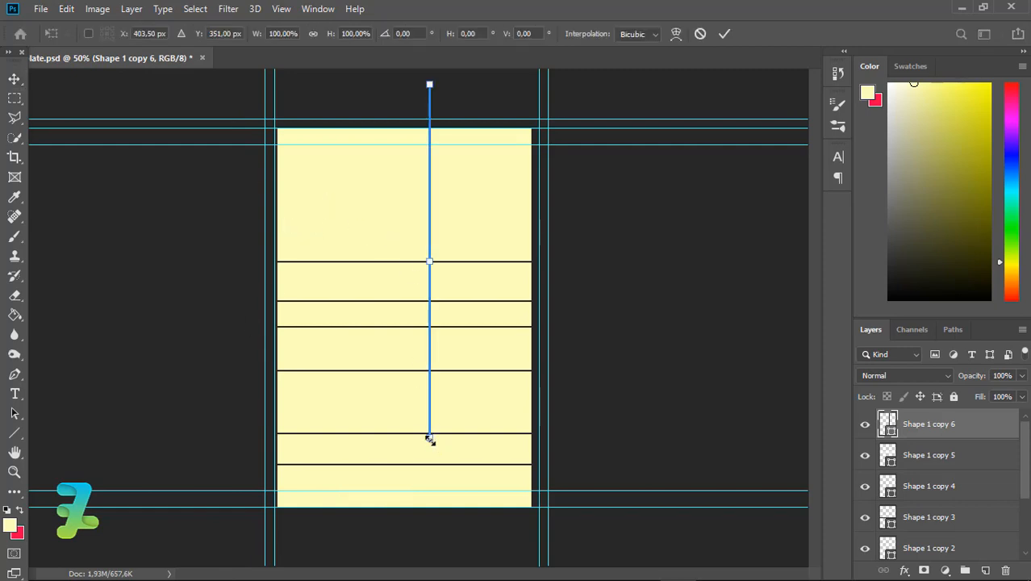
left_click_drag(431, 481, 431, 523)
left_click(14, 79)
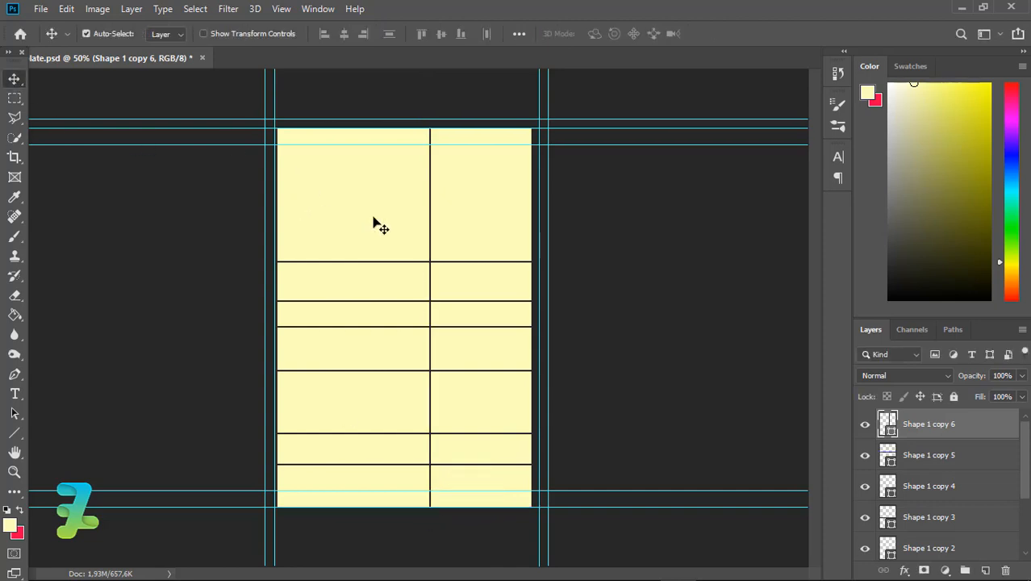
left_click(434, 218)
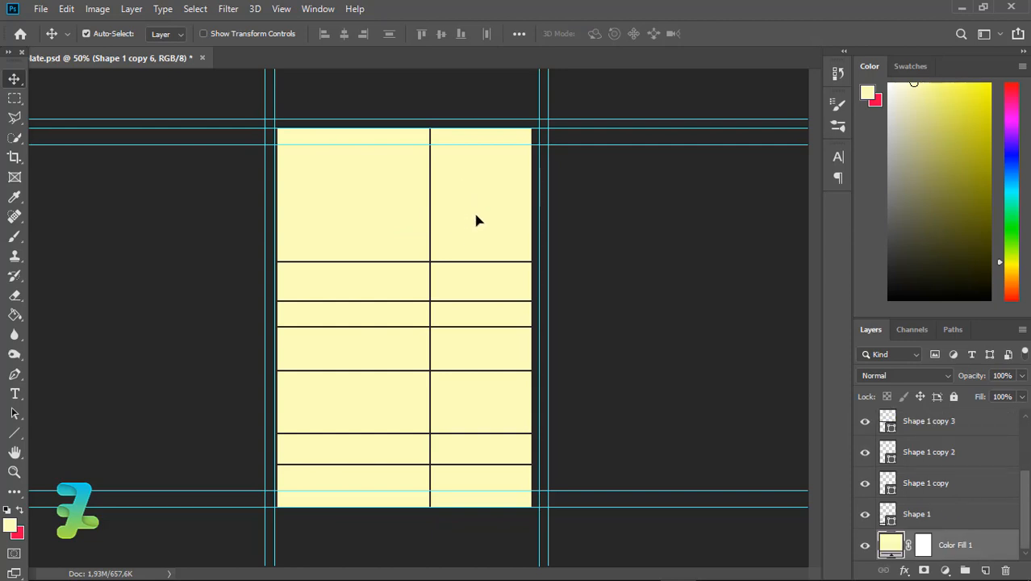
left_click_drag(436, 207, 462, 209)
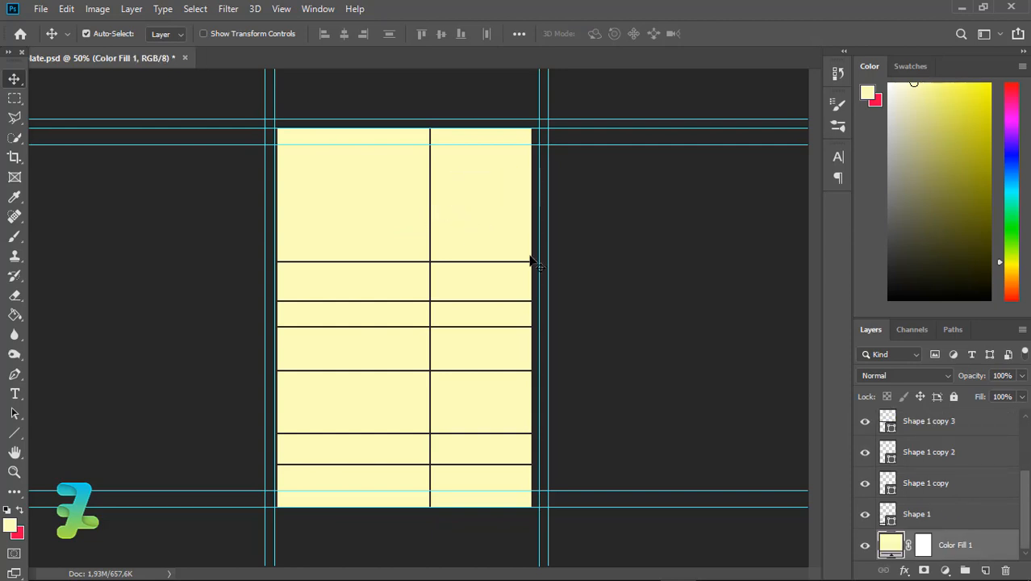
left_click(1022, 396)
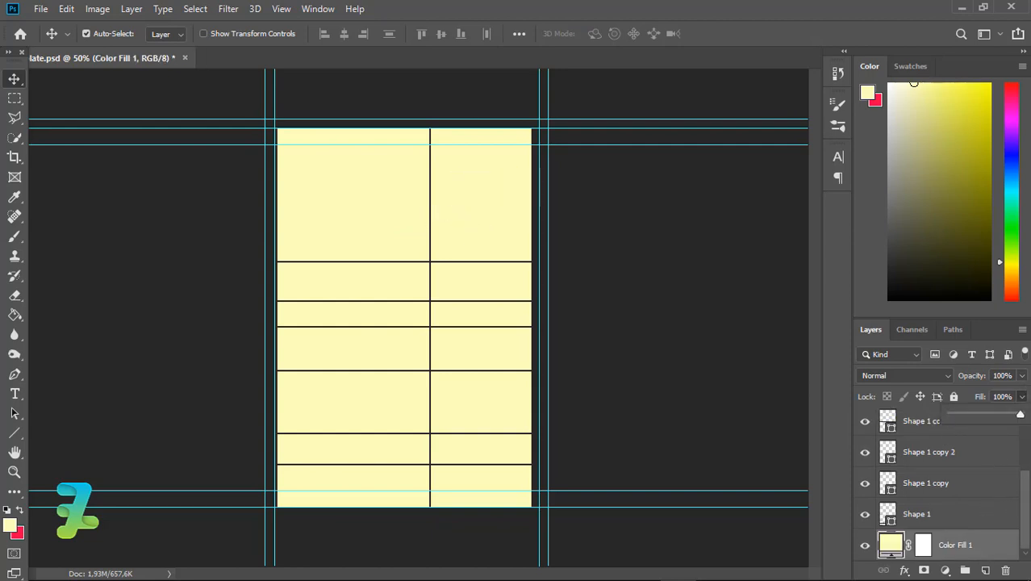
scroll(927, 425, "up", 3)
Move the vertical line (Shape 1 copy 6) close to one side edge of the page and place a duplicate near the opposite edge
left_click(894, 424)
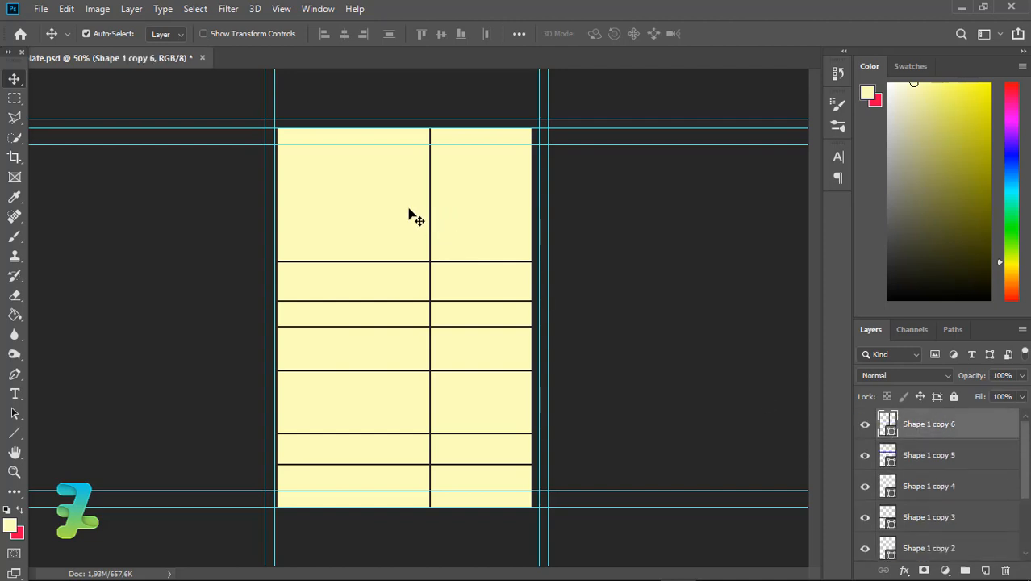
key("ctrl+plus")
key("ctrl+plus")
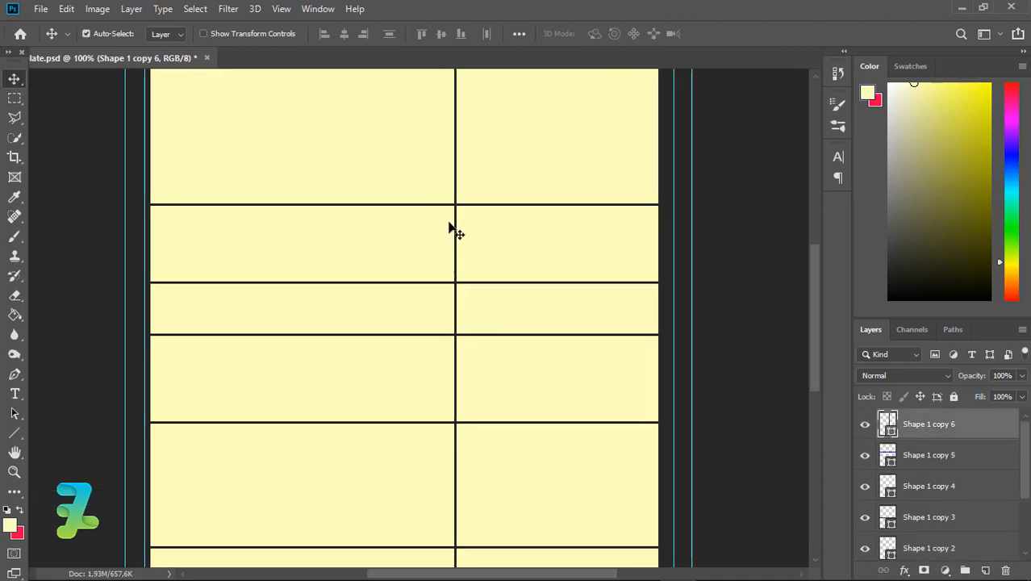
left_click_drag(462, 222, 193, 228)
key("ctrl+j")
left_click_drag(196, 229, 200, 227)
key("ctrl+minus")
key("ctrl+minus")
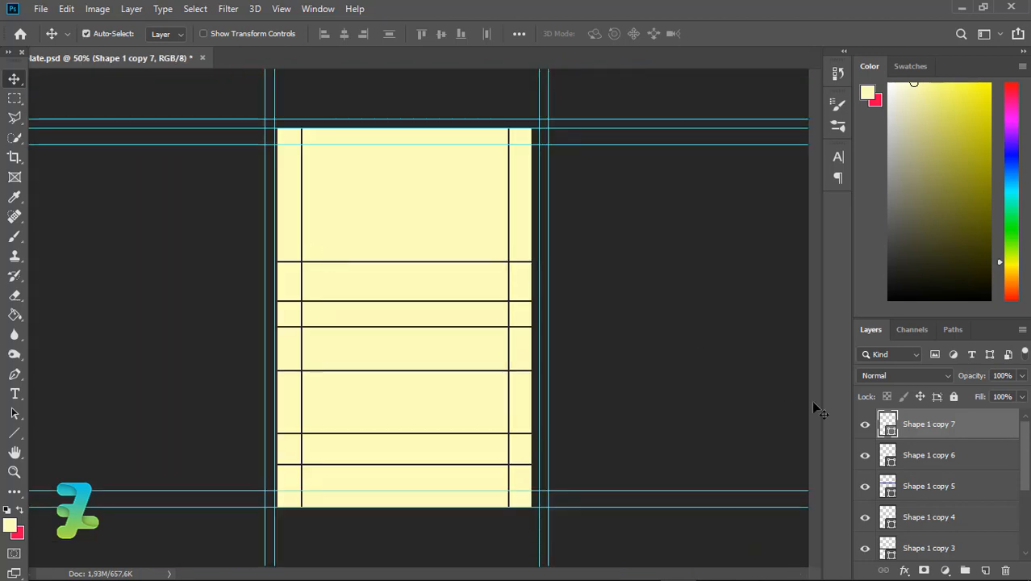
Add a new layer, swap the foreground and background colours, and set the Rectangle tool to a pinkish-red fill with no stroke
left_click(986, 571)
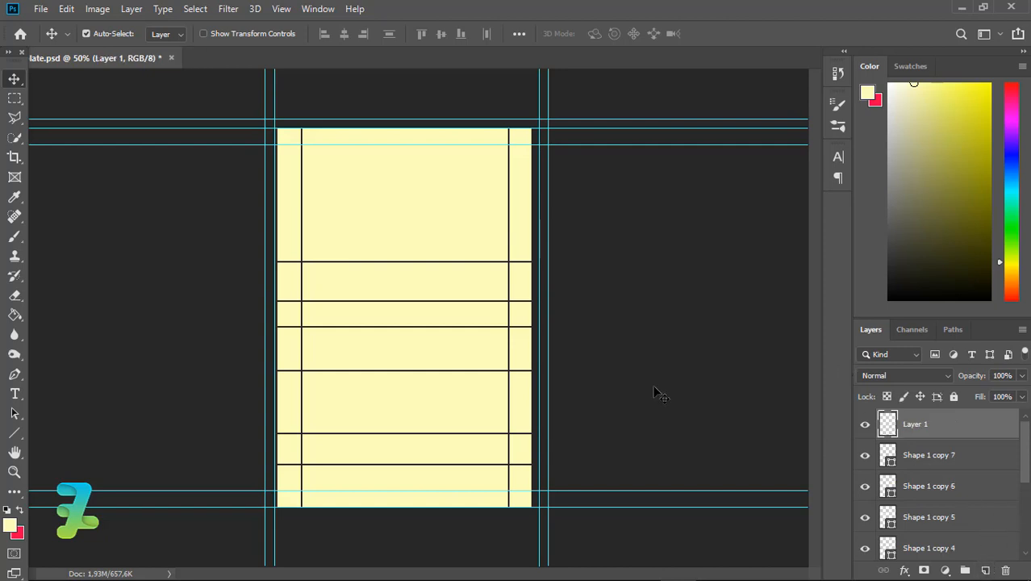
left_click(21, 512)
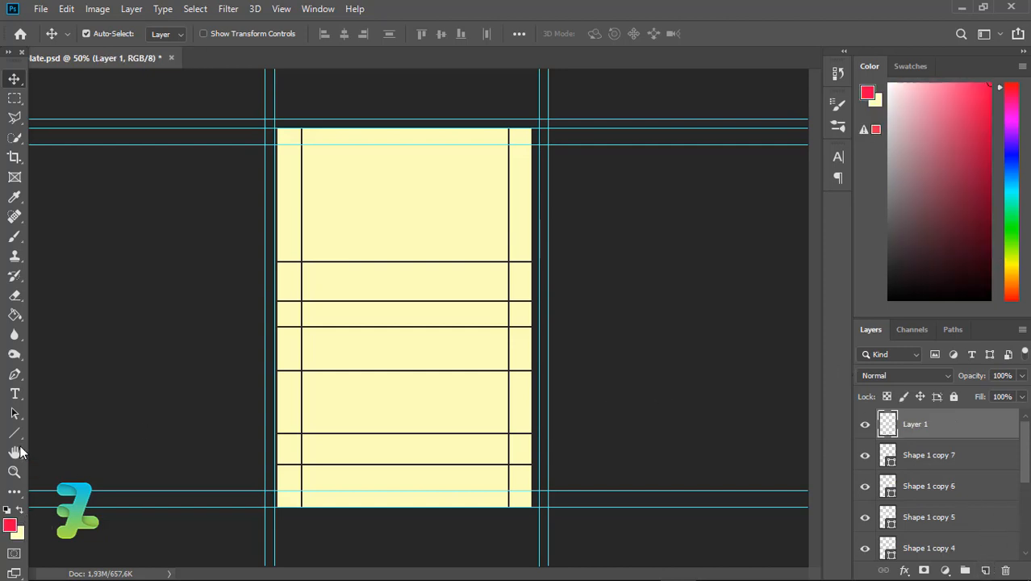
left_click(16, 433)
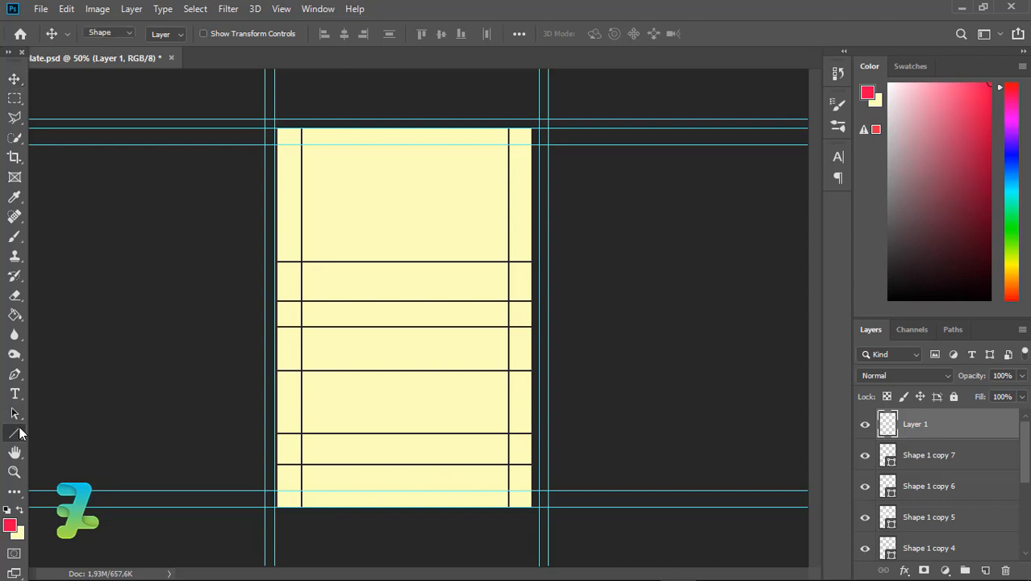
left_click(168, 34)
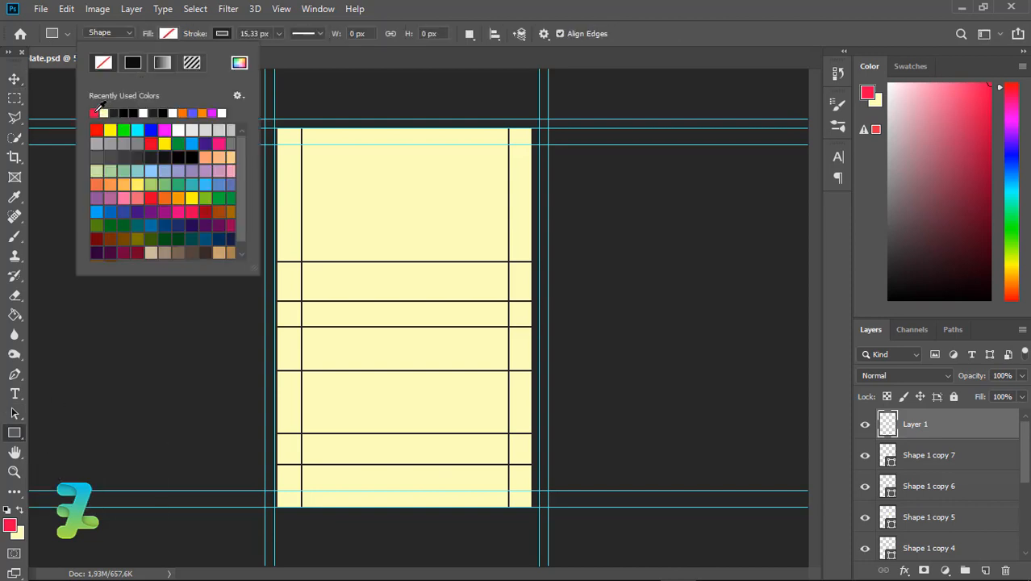
left_click(95, 112)
left_click(223, 33)
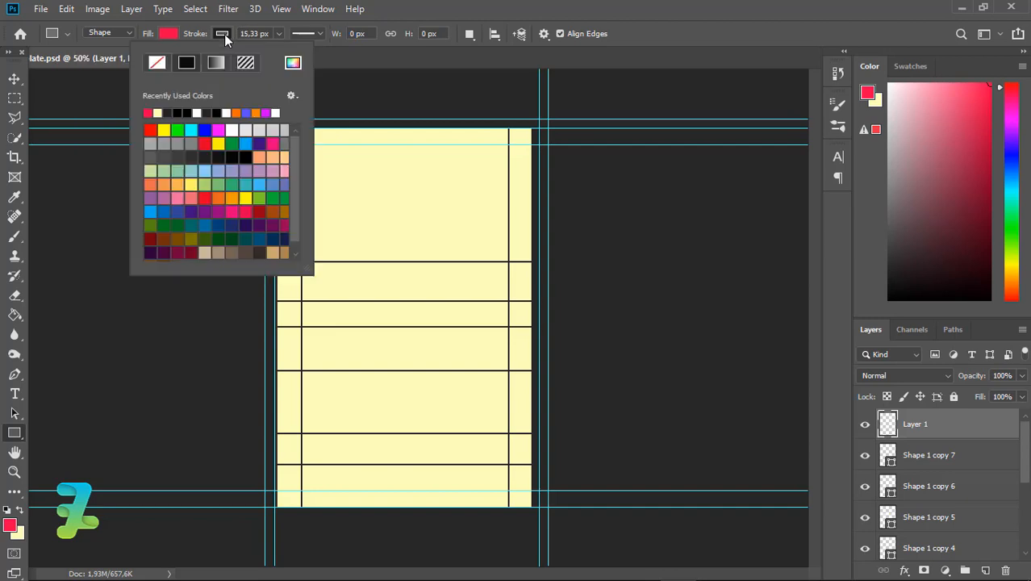
left_click(160, 64)
Draw a red rectangle about 262 × 696 px, slightly left of the page's centre, from the uppermost horizontal line to below the page's lower edge
left_click(339, 526)
mouse_move(331, 526)
left_mouse_down()
mouse_move(343, 341)
mouse_move(370, 270)
mouse_move(410, 232)
mouse_move(430, 262)
left_mouse_up()
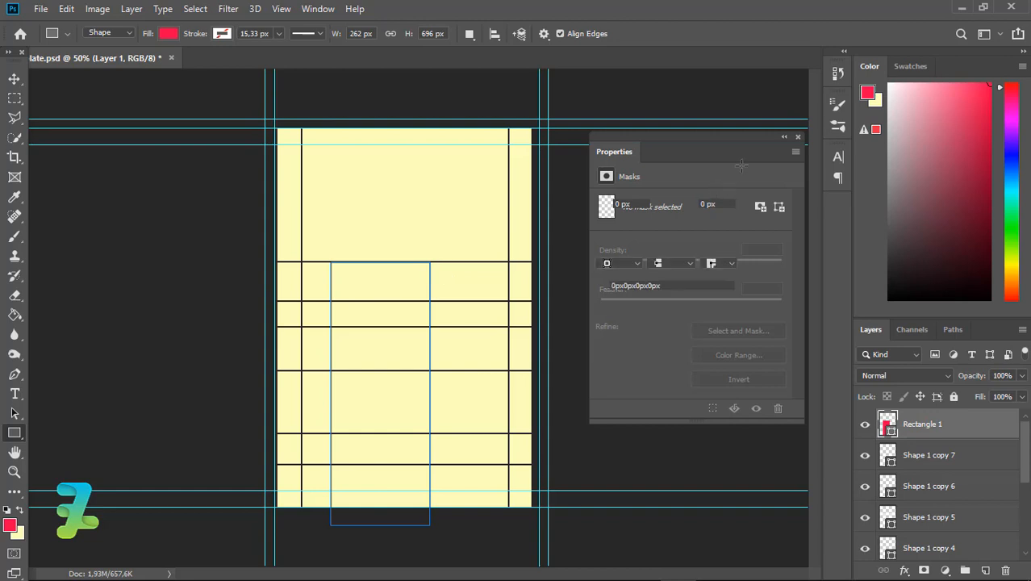
left_click(784, 137)
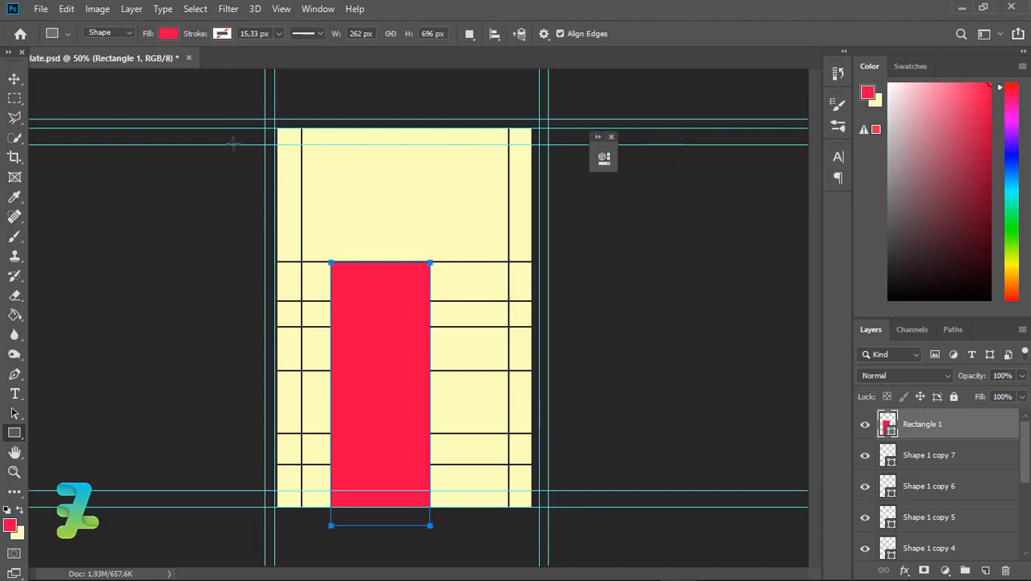
left_click(14, 80)
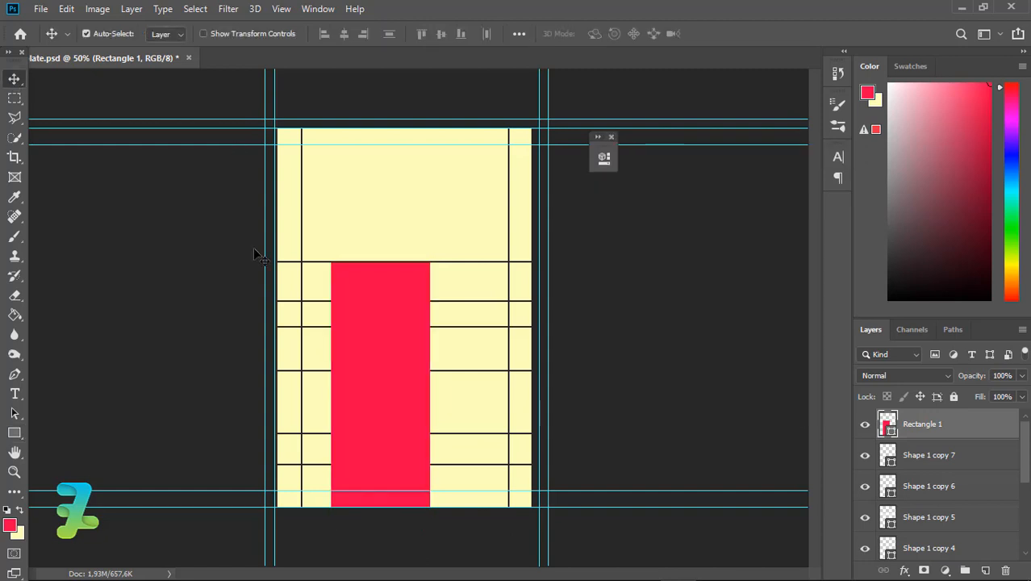
key("ctrl+plus")
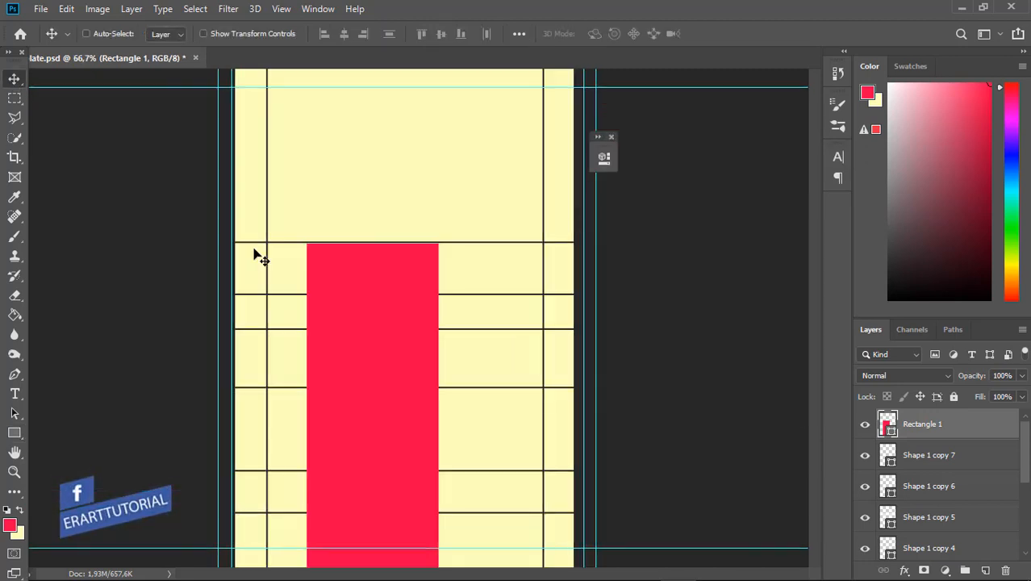
key("ctrl+plus")
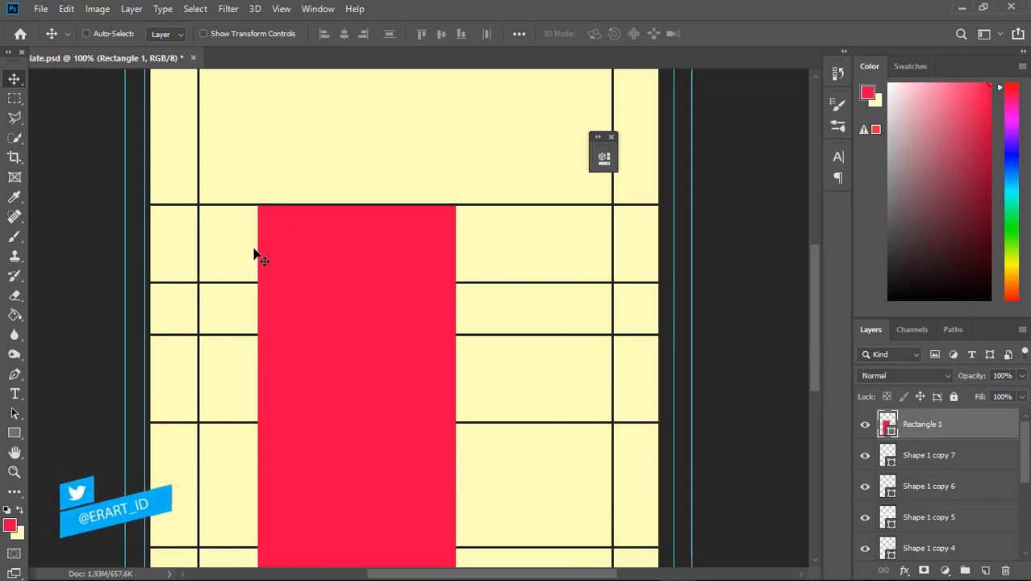
key("ctrl+minus")
key("ctrl+minus")
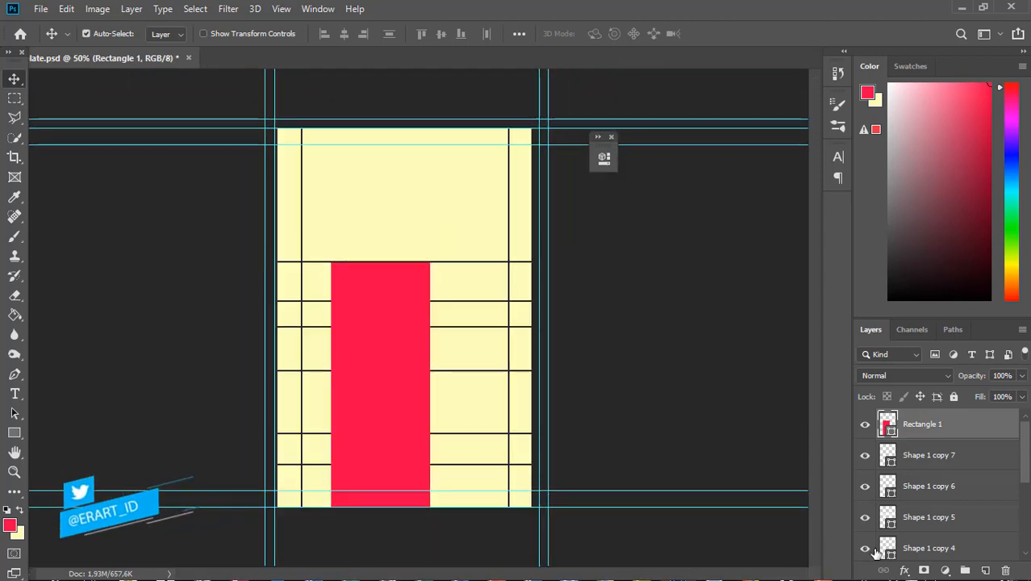
Add a new layer above the rectangle and set the foreground colour to near-black for the Type tool by sampling a dark area
key("ctrl+shift+alt+n")
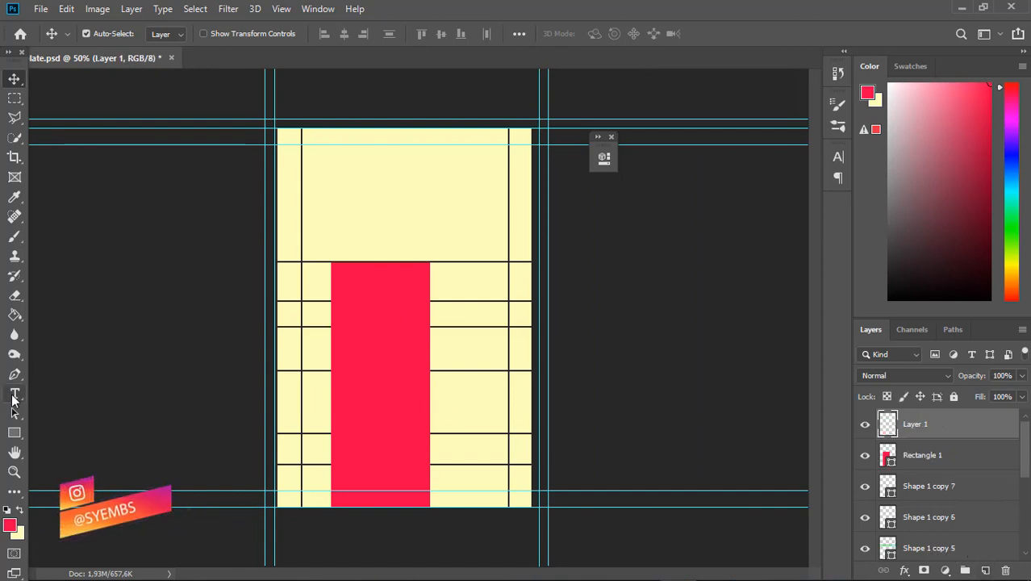
left_click(15, 396)
left_click(10, 525)
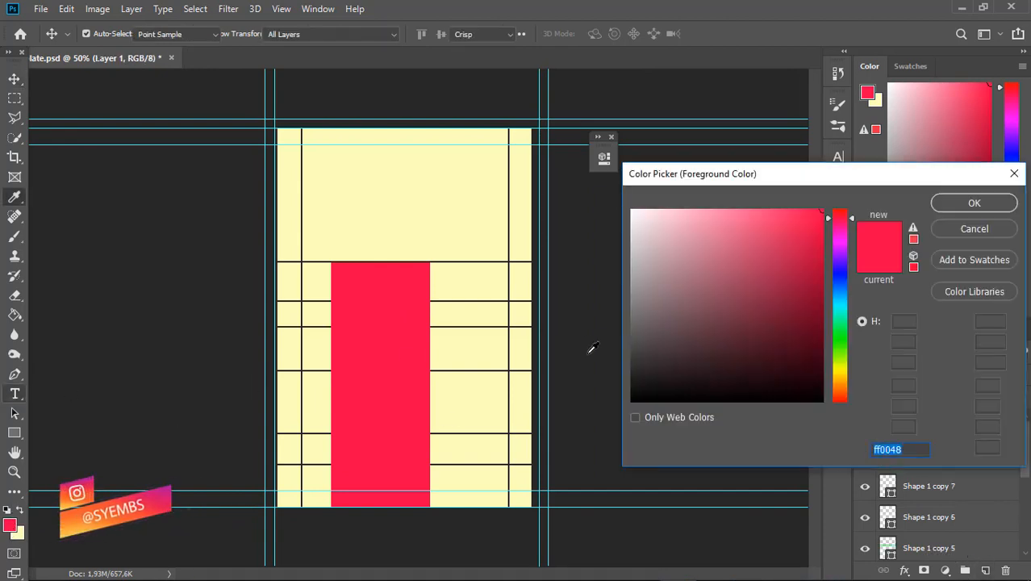
left_click(610, 357)
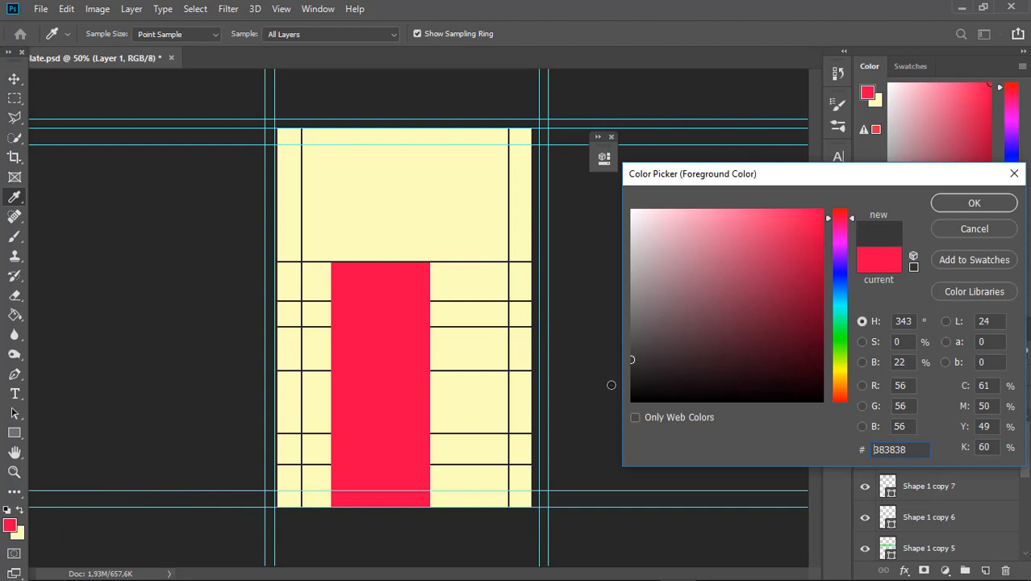
left_click(611, 385)
left_click(968, 204)
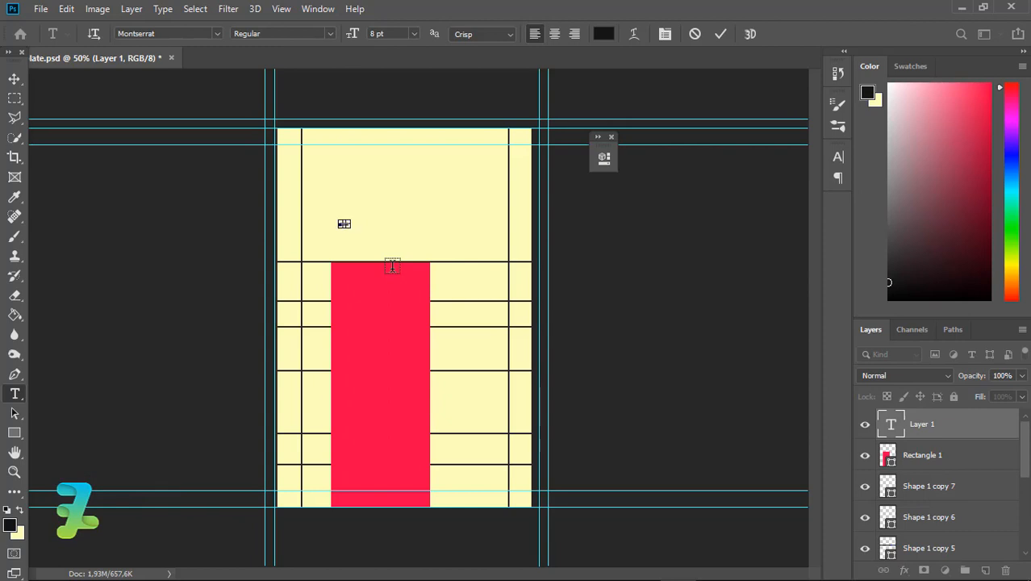
Format the selected TYPE text in Roboto Black at 72 pt
left_click(217, 34)
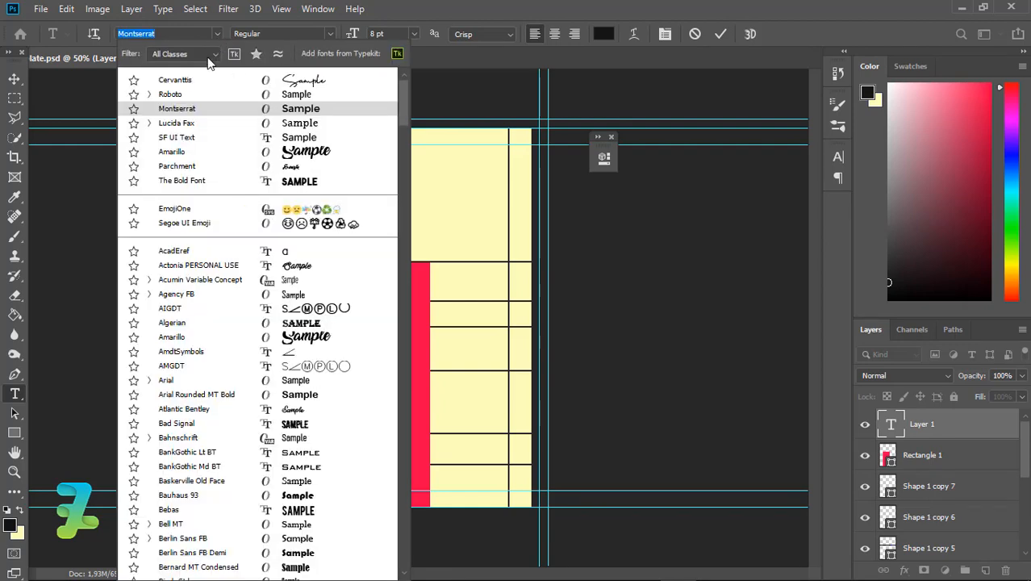
left_click(178, 94)
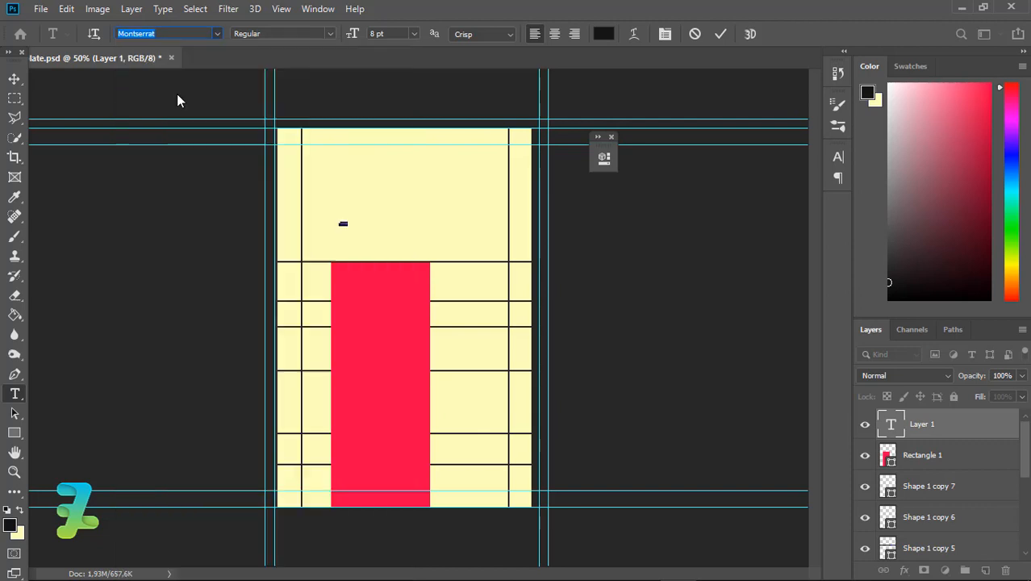
left_click(330, 34)
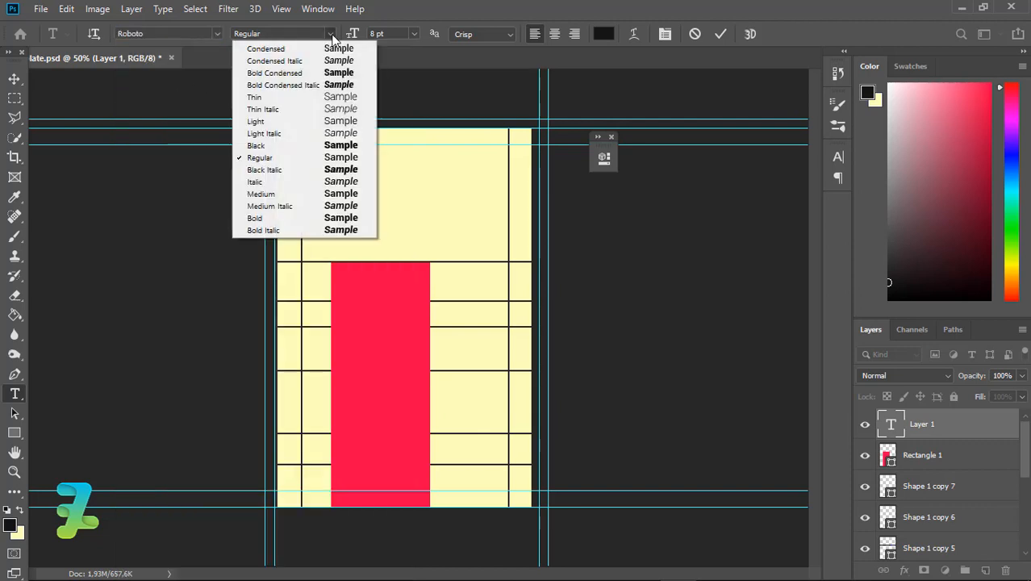
left_click(300, 142)
left_click(413, 34)
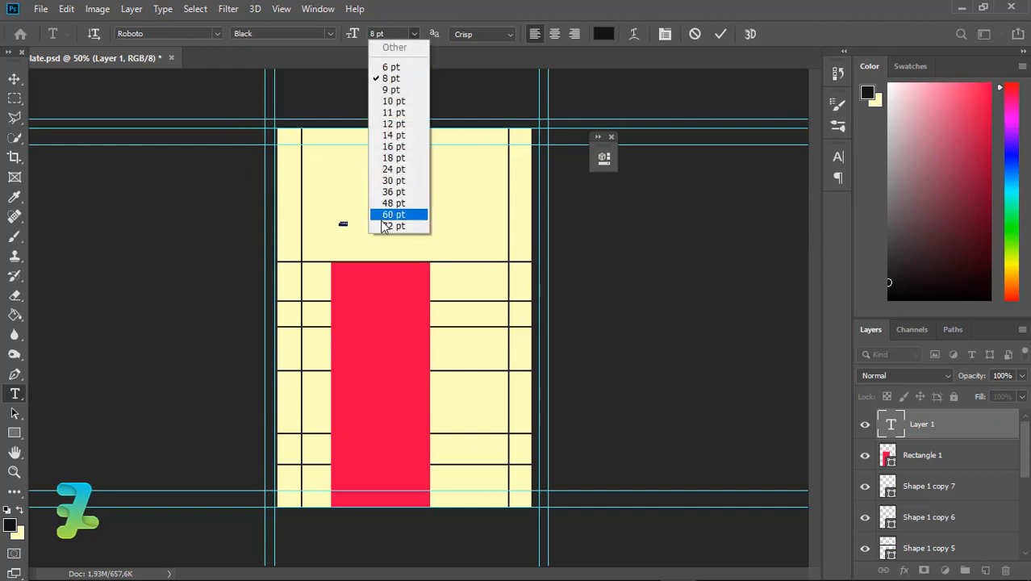
left_click(384, 226)
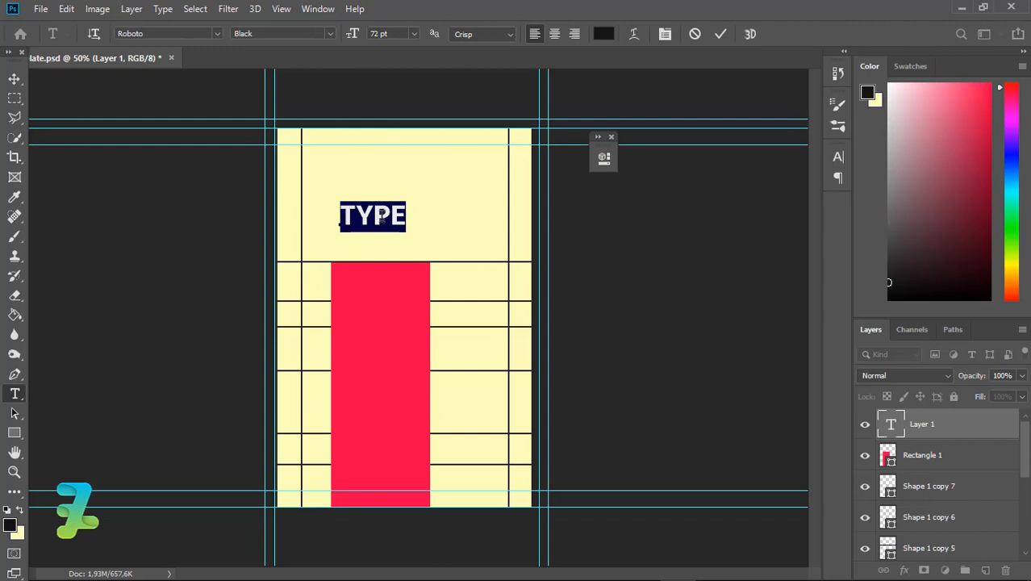
Scale the TYPE text to about 207% and centre it across the lower half of the red rectangle
left_click(14, 78)
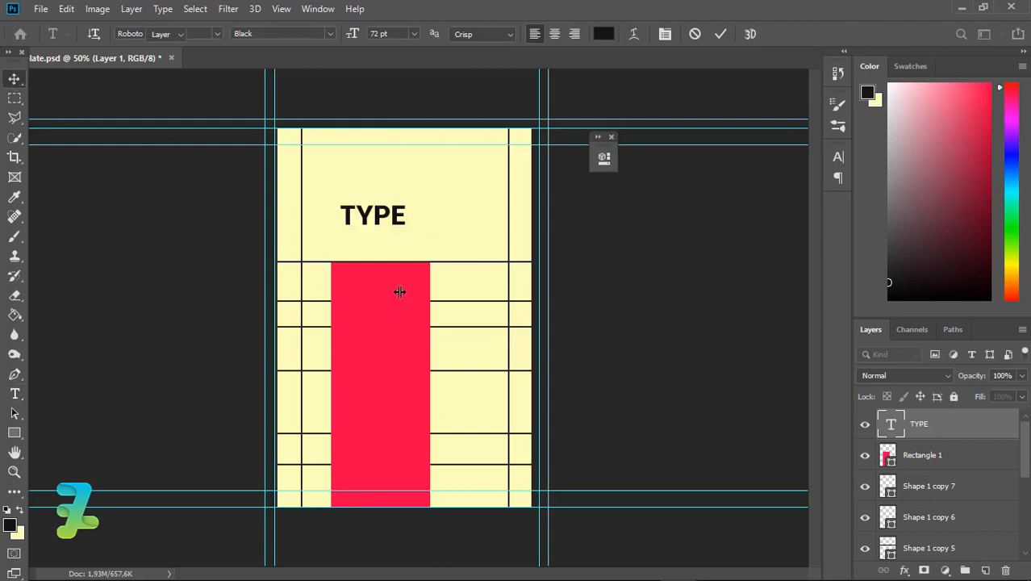
key("ctrl+t")
left_click_drag(408, 231, 441, 250)
left_click_drag(385, 232, 391, 424)
key("shift+Down")
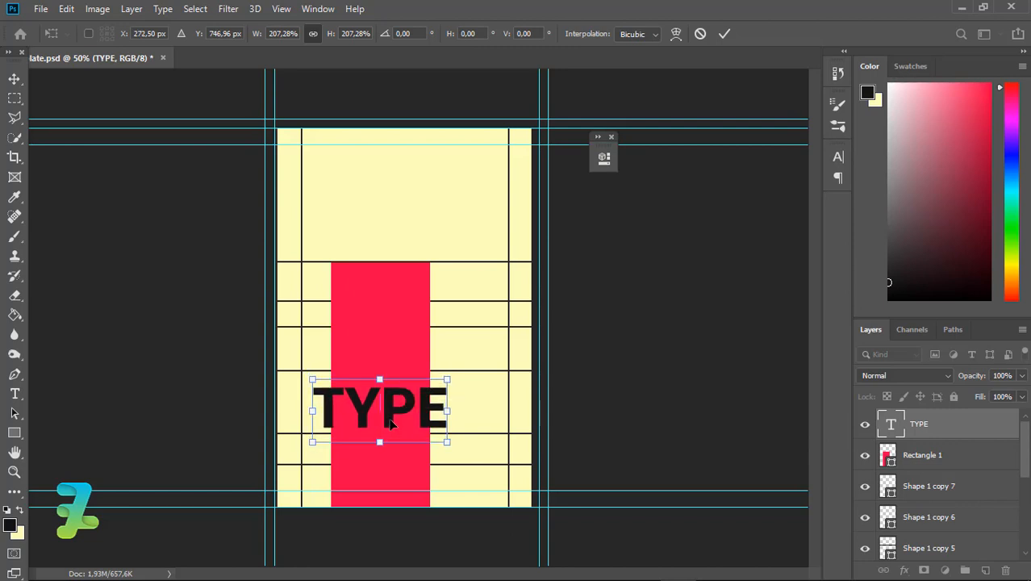
key("Return")
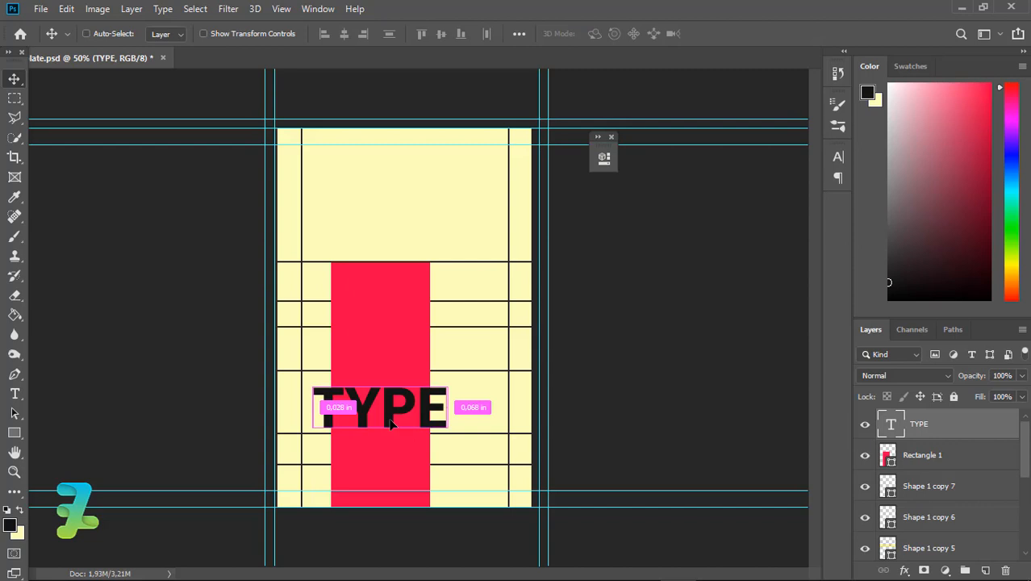
Duplicate the TYPE text slightly higher and mask out the part of the copy that overlaps the original
key("ctrl+plus")
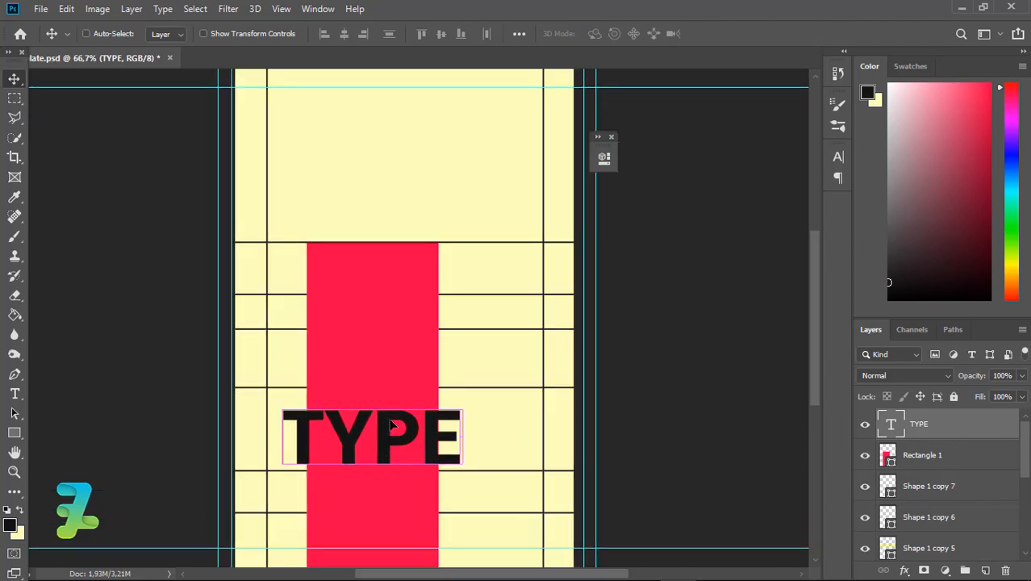
left_click_drag(391, 424, 389, 386, "alt")
left_click(15, 98)
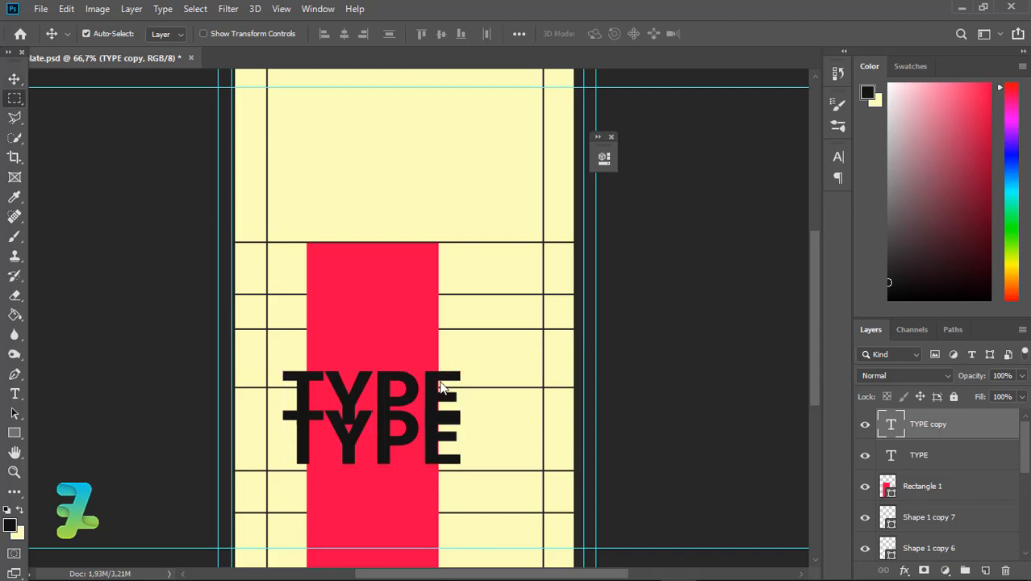
left_click_drag(521, 492, 246, 409)
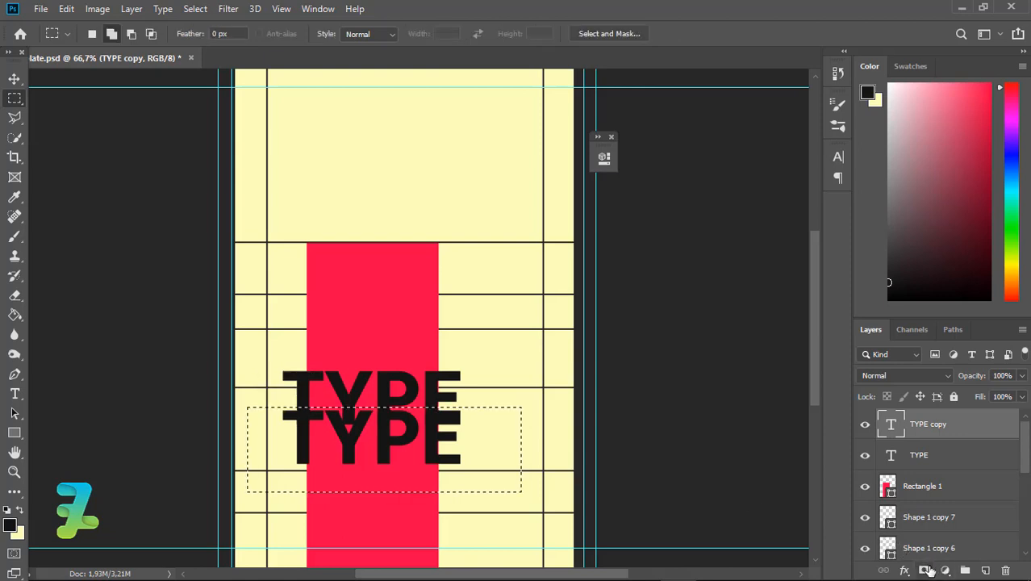
left_click(926, 571)
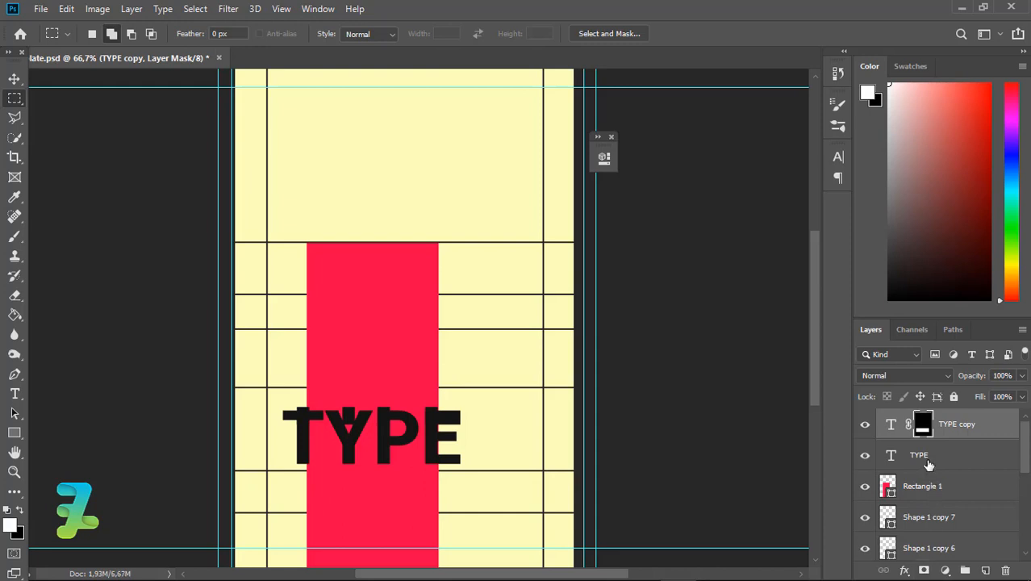
key("ctrl+i")
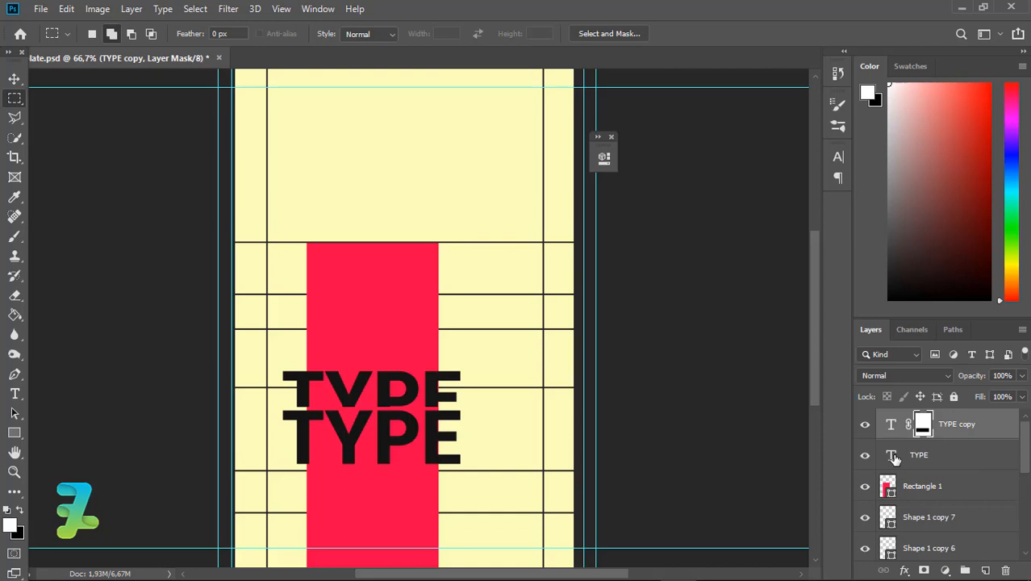
Unlink the TYPE copy layer's mask and move only its text slightly up, keeping the mask in place
left_click(897, 449)
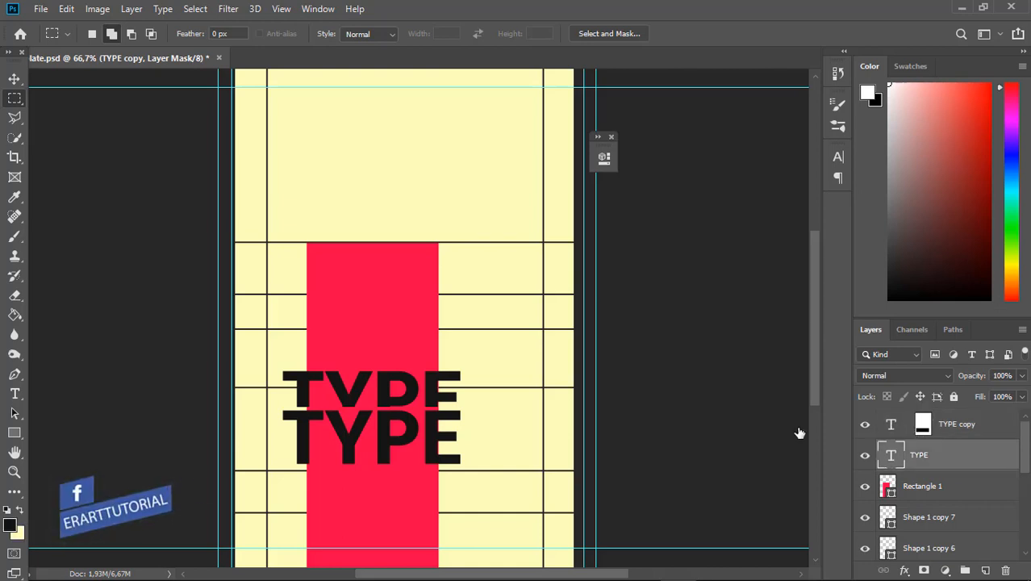
left_click(913, 426)
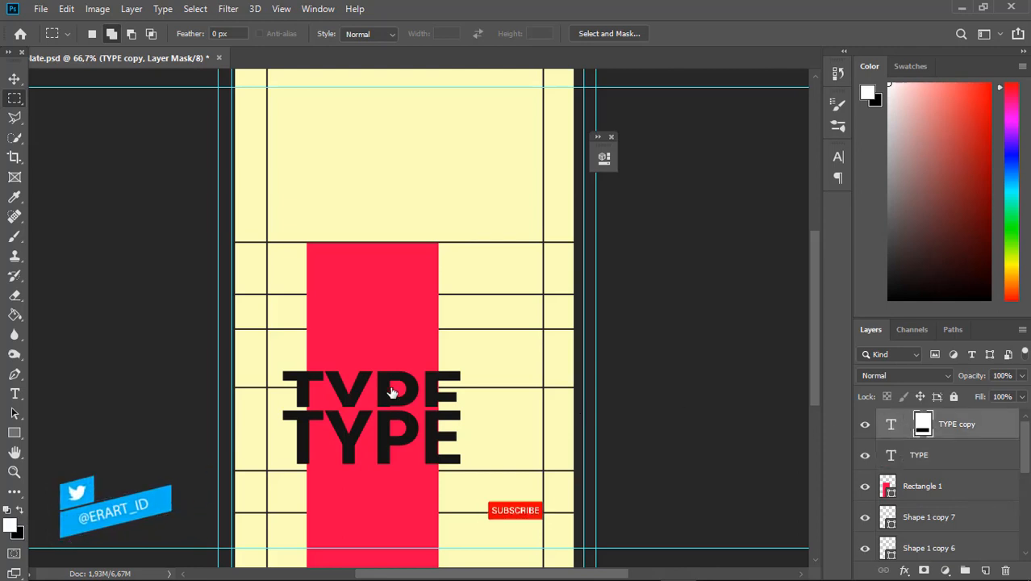
key("ctrl+2")
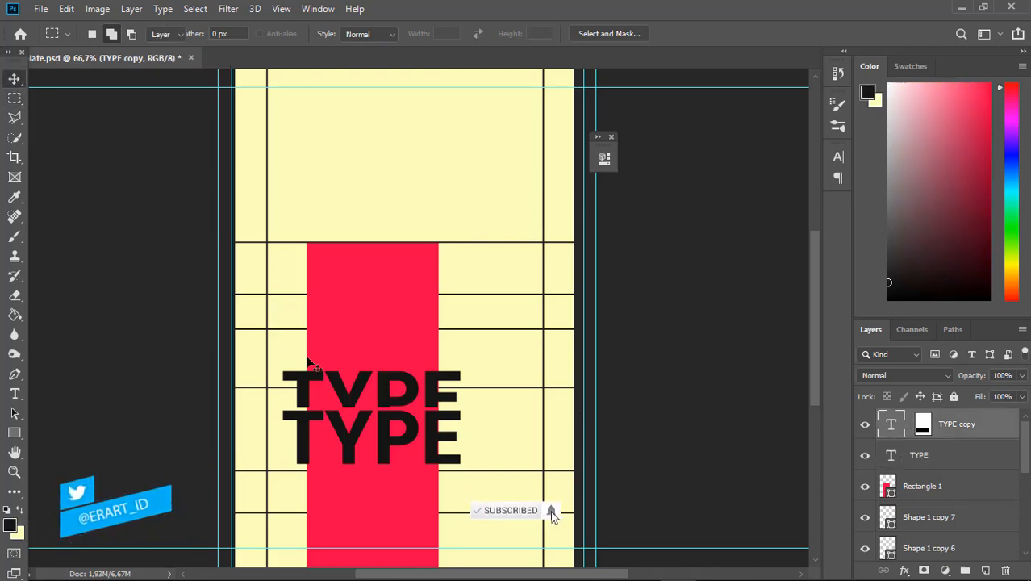
left_click(14, 79)
left_click_drag(380, 388, 382, 385)
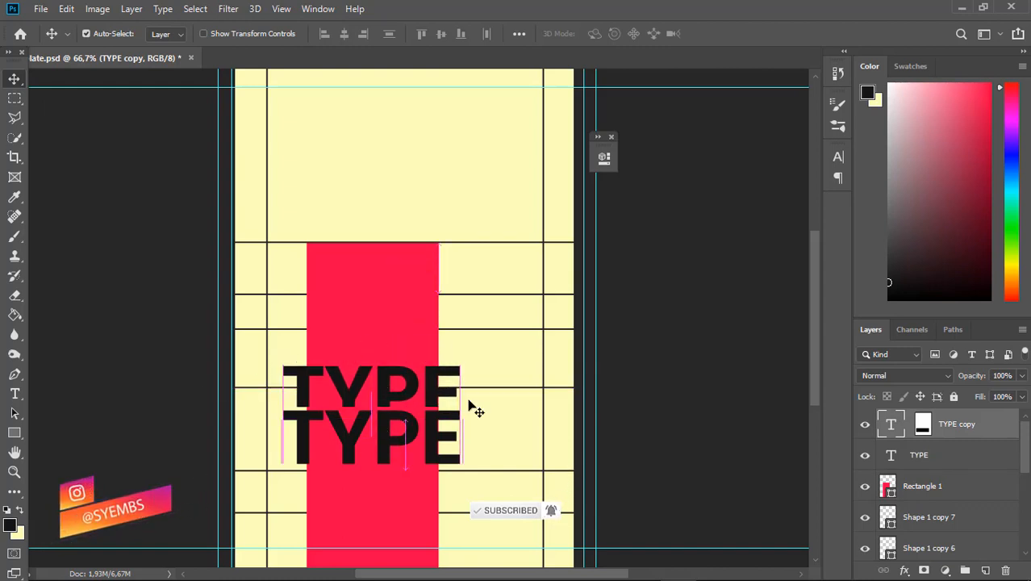
Relink the TYPE copy layer's mask, duplicate the layer and place the duplicate directly above as a third row
left_click(922, 425)
key("ctrl+j")
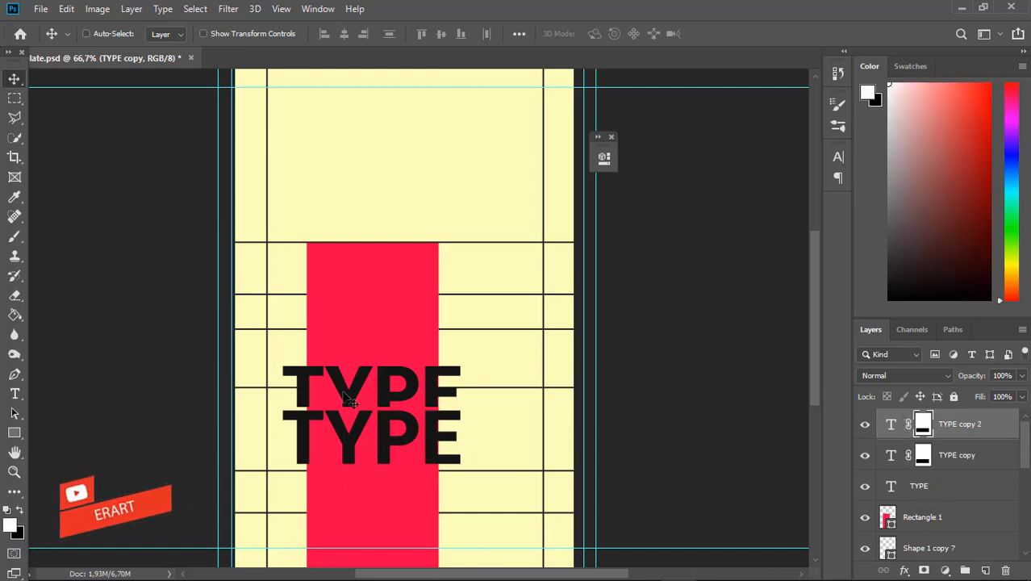
left_click_drag(305, 398, 305, 345)
Unlink the mask of TYPE copy 2 and nudge only its text down so more of the letters is cut off
key("Down")
key("Down")
key("Down")
key("Down")
key("Down")
key("Down")
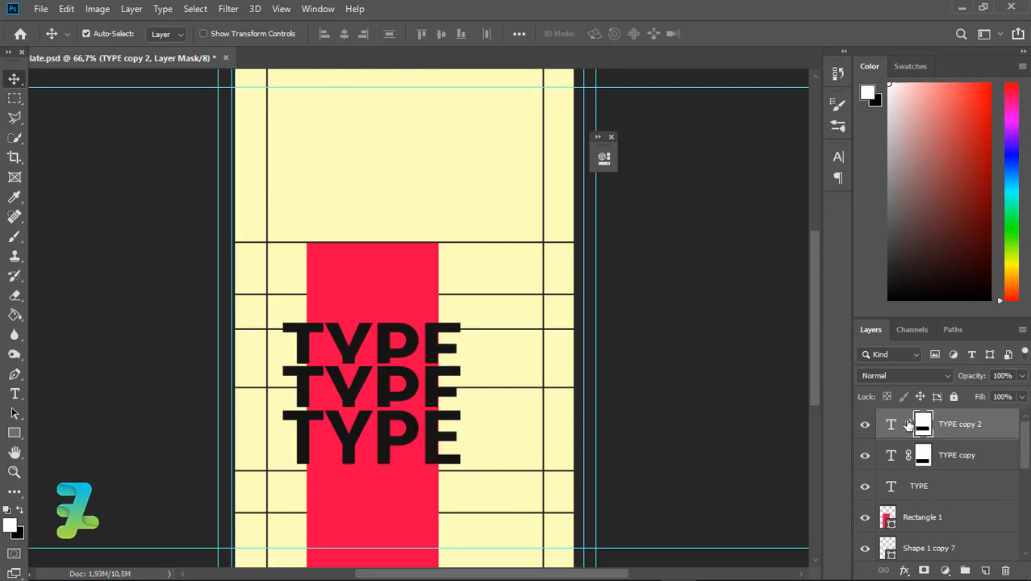
left_click(909, 424)
key("ctrl+2")
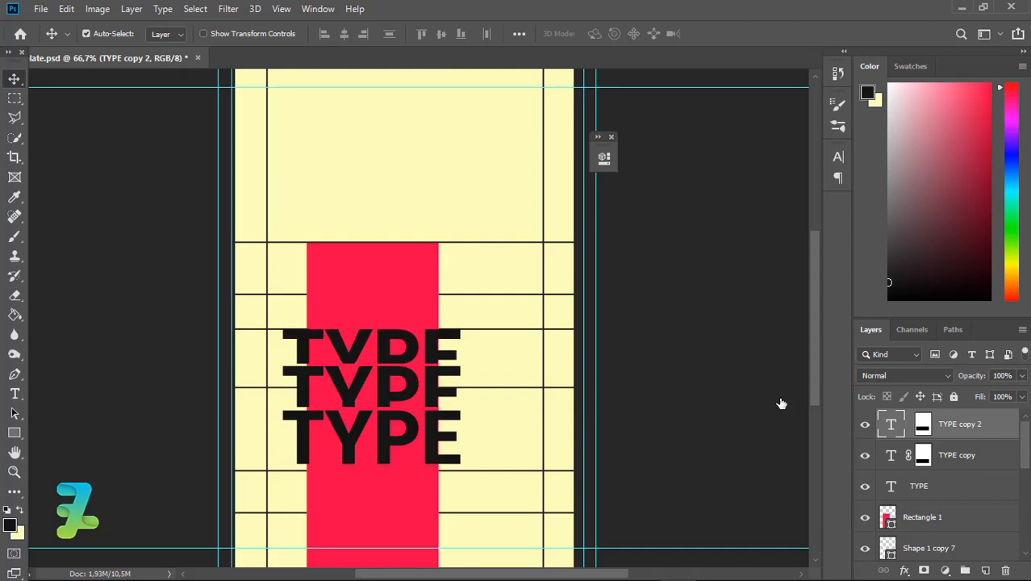
key("ctrl+j")
key("ctrl+backslash")
key("d")
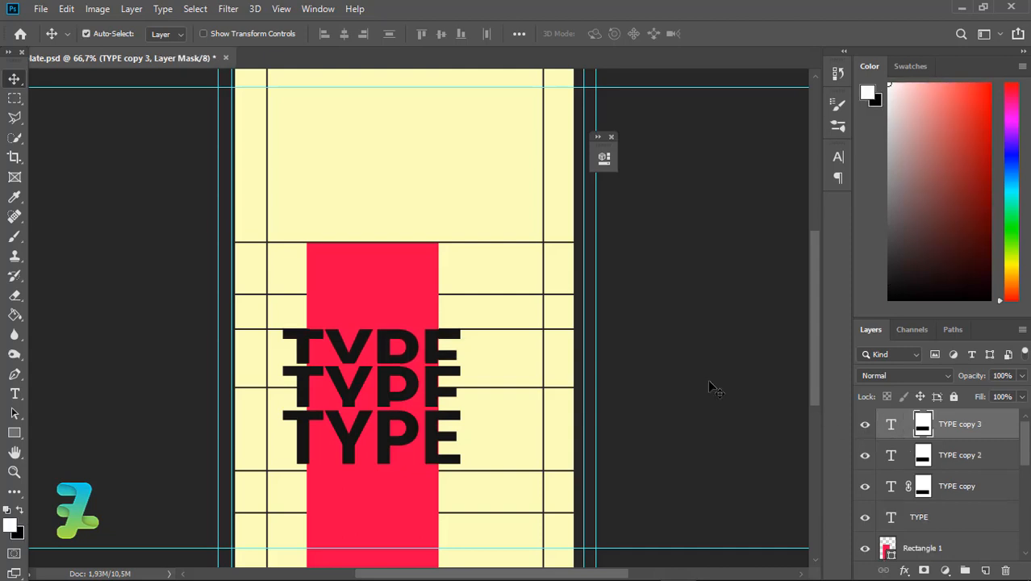
left_click_drag(386, 348, 388, 248)
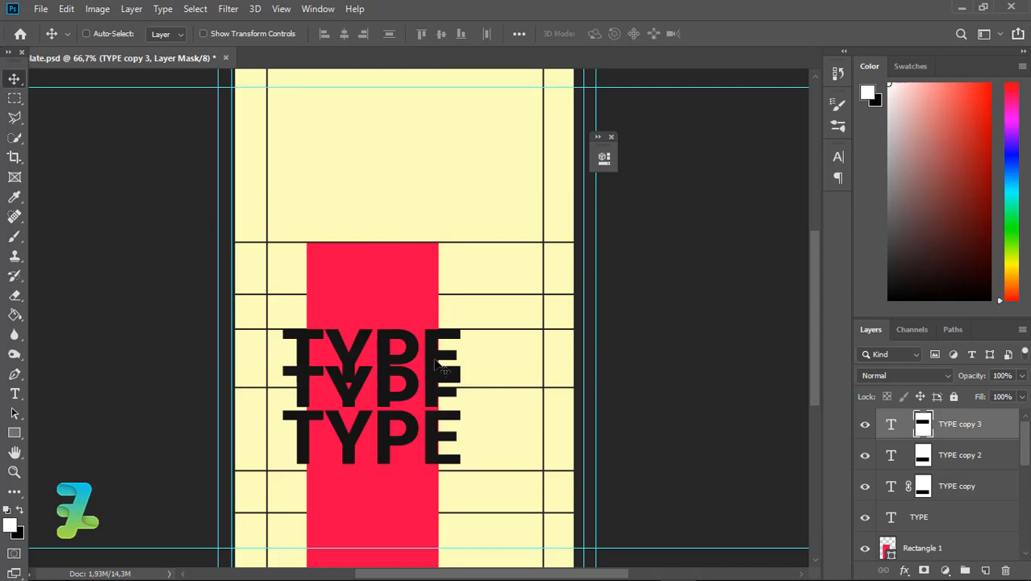
double_click(894, 429)
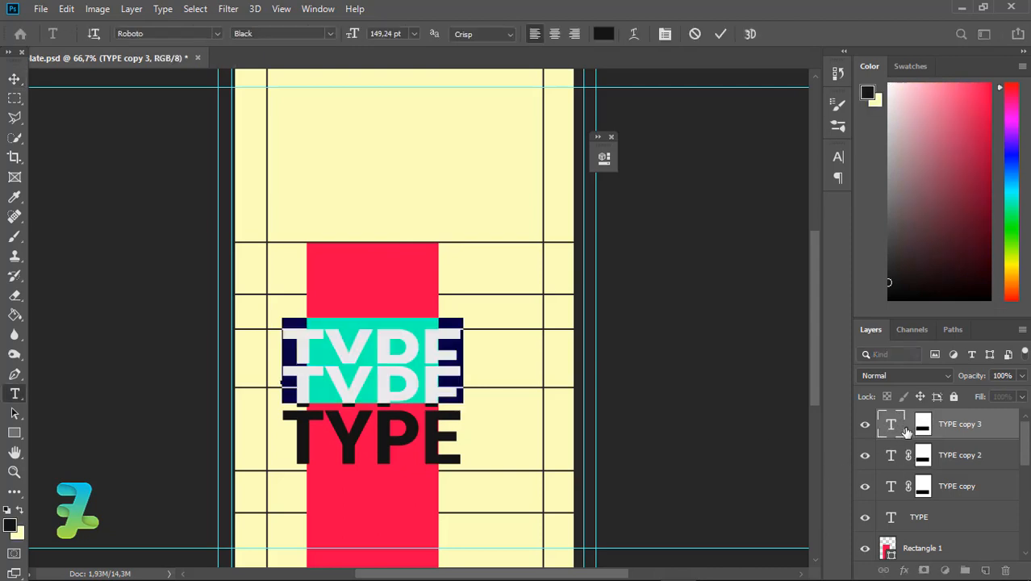
key("ctrl+Return")
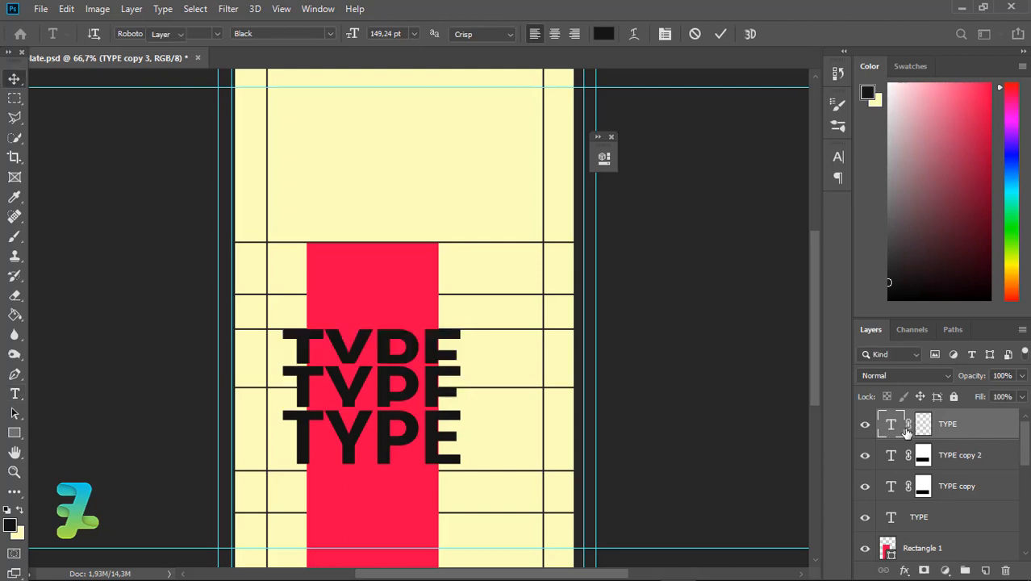
left_click_drag(382, 340, 382, 301)
left_click_drag(381, 294, 382, 295)
key("Delete")
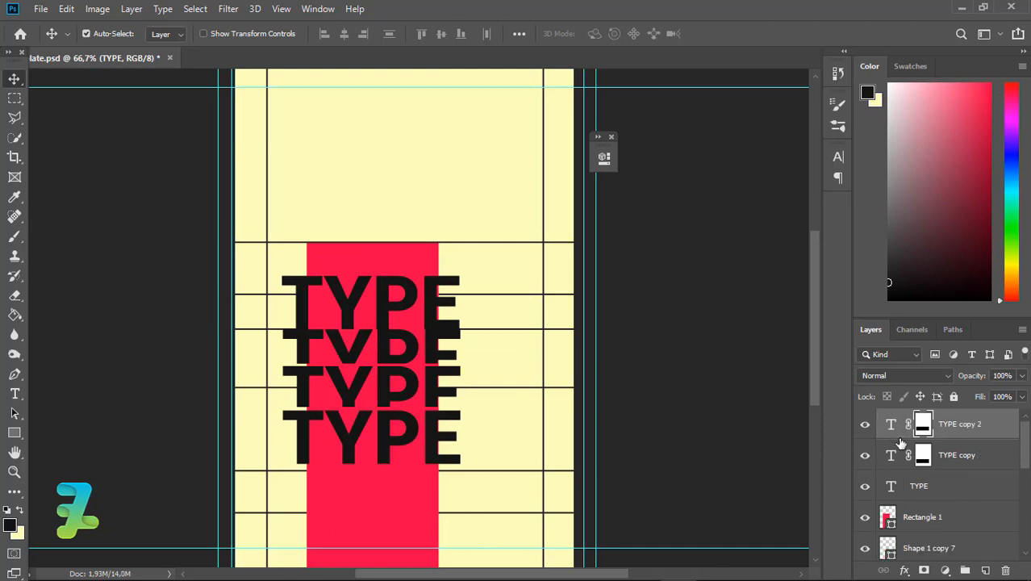
Duplicate the TYPE copy 2 layer together with its mask and place the duplicate directly above as a fourth row
key("ctrl+j")
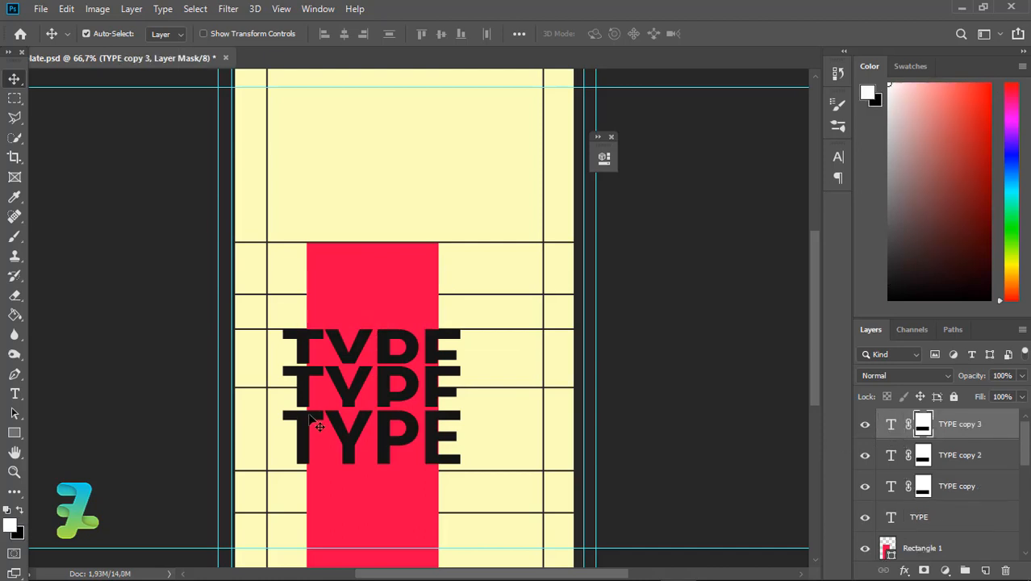
left_click_drag(361, 363, 355, 322)
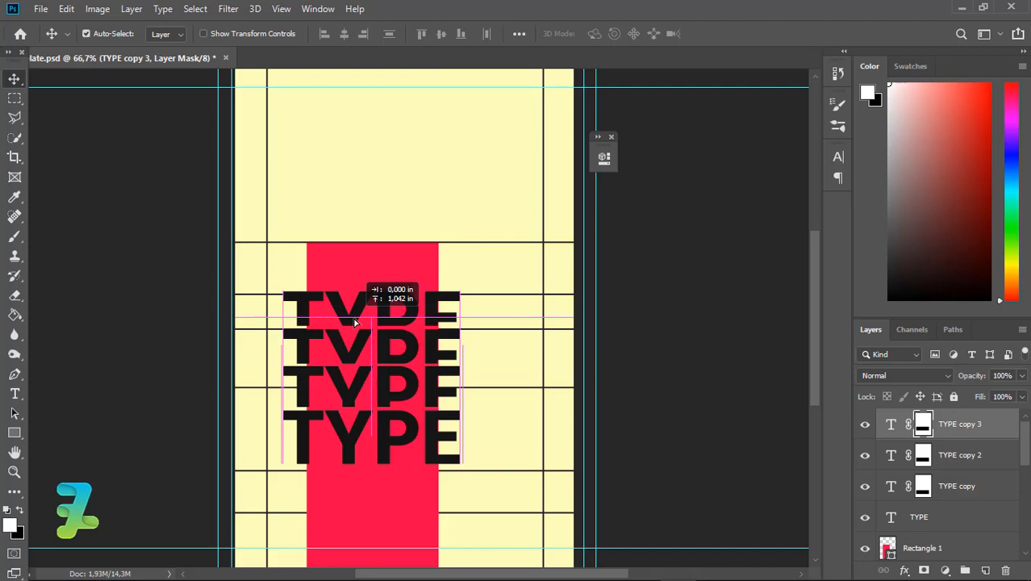
left_click_drag(354, 322, 354, 322)
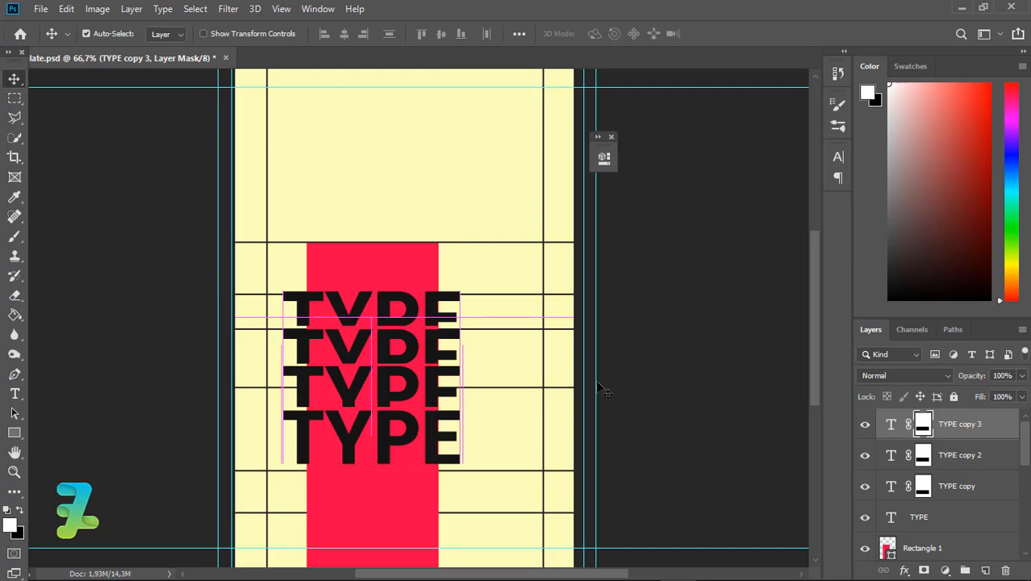
Unlink the mask of TYPE copy 3 and nudge only its text down to crop the letters further
left_click(908, 425)
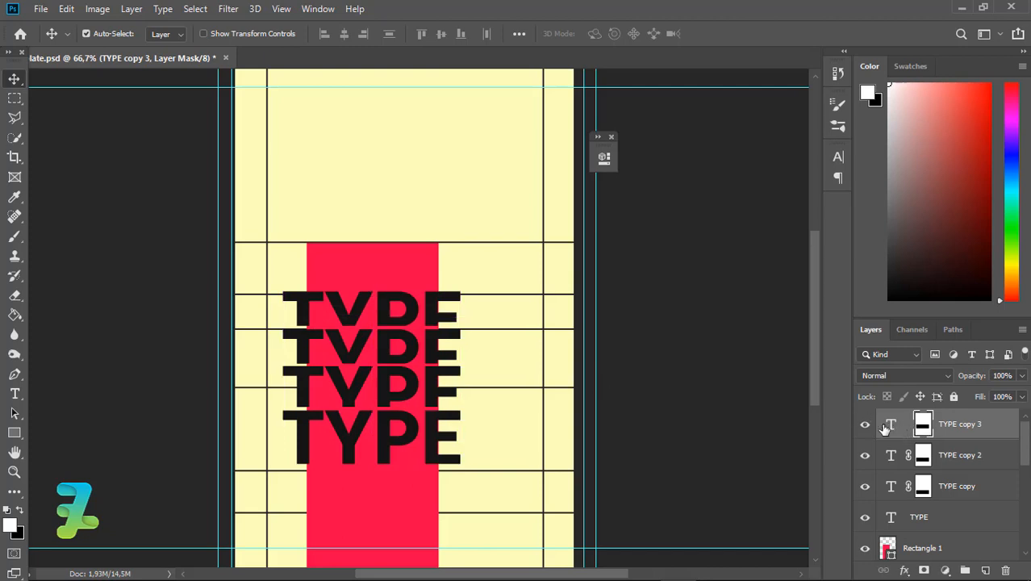
left_click(890, 426)
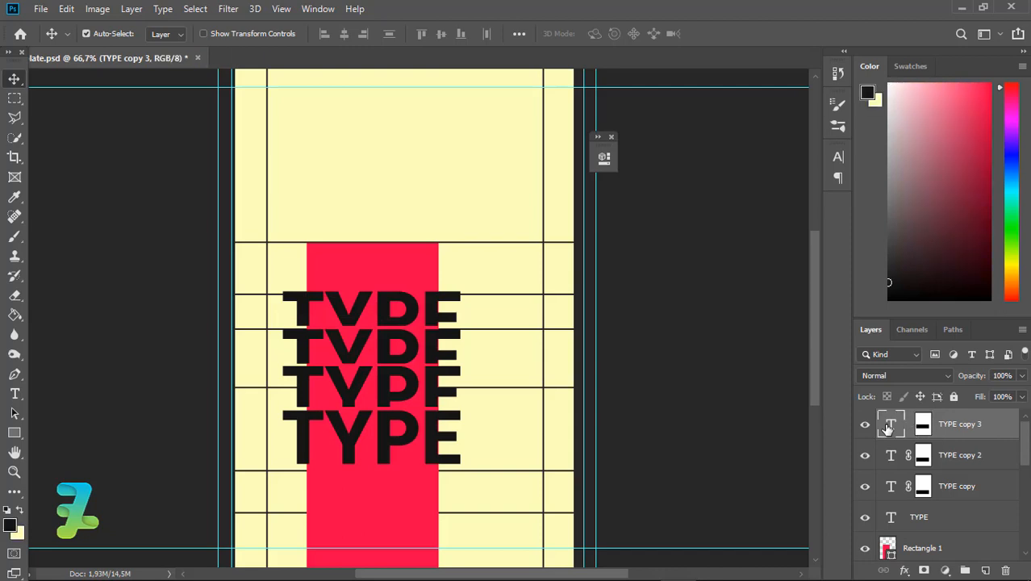
key("Down")
key("Down")
key("Down")
key("Down")
key("Down")
key("Down")
key("Down")
key("Down")
key("Down")
key("Down")
key("Down")
key("Down")
key("Down")
key("Down")
key("Down")
key("Down")
key("Down")
key("Down")
key("Down")
key("Down")
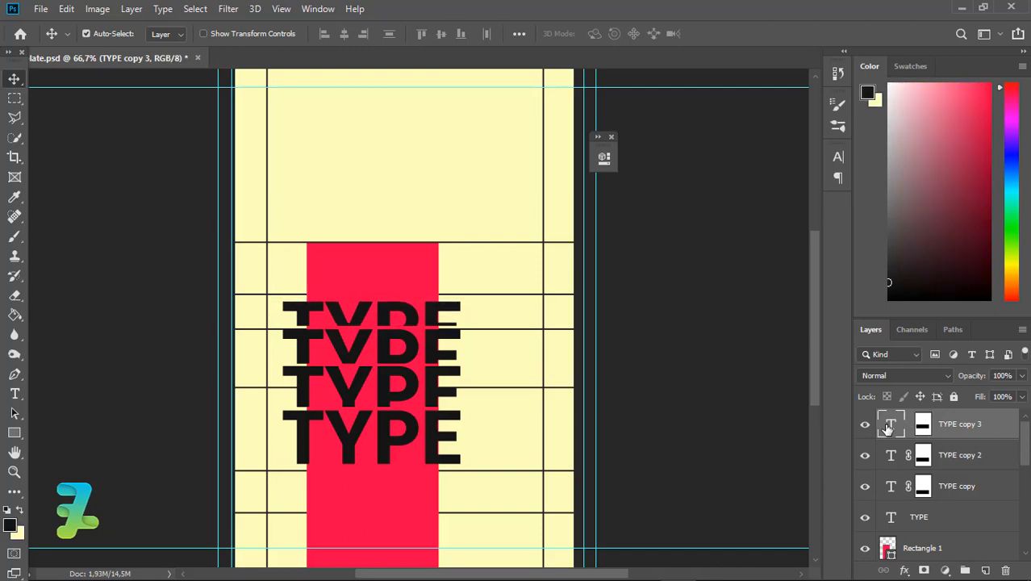
key("Down")
key("Down")
key("Down")
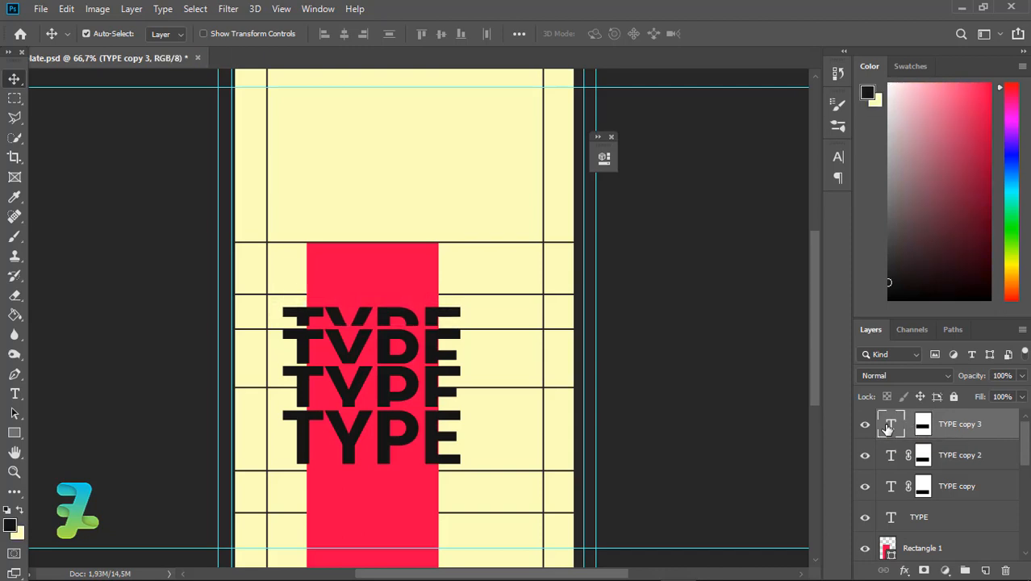
key("Down")
key("Down")
key("Down")
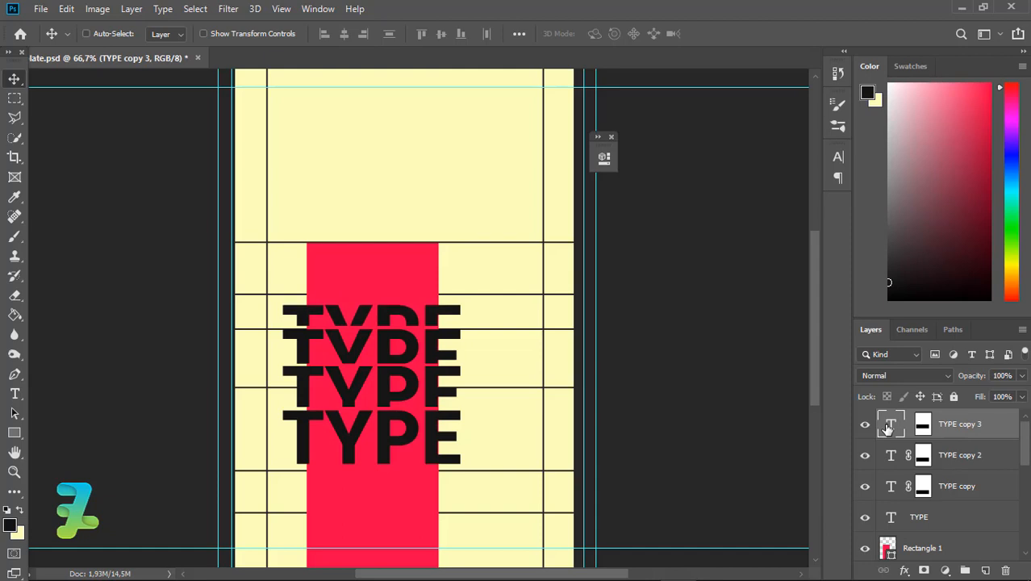
key("ctrl+j")
key("ctrl+backslash")
key("ctrl+z")
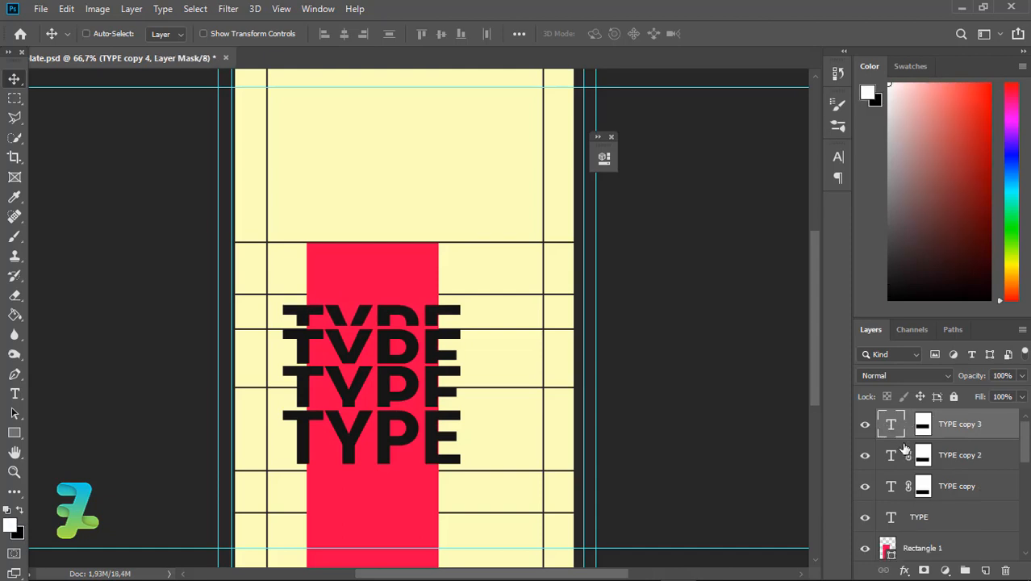
Duplicate the masked TYPE copy 3 layer directly above as a fifth row and shift only its text down to crop it further
key("ctrl+backslash")
key("ctrl+j")
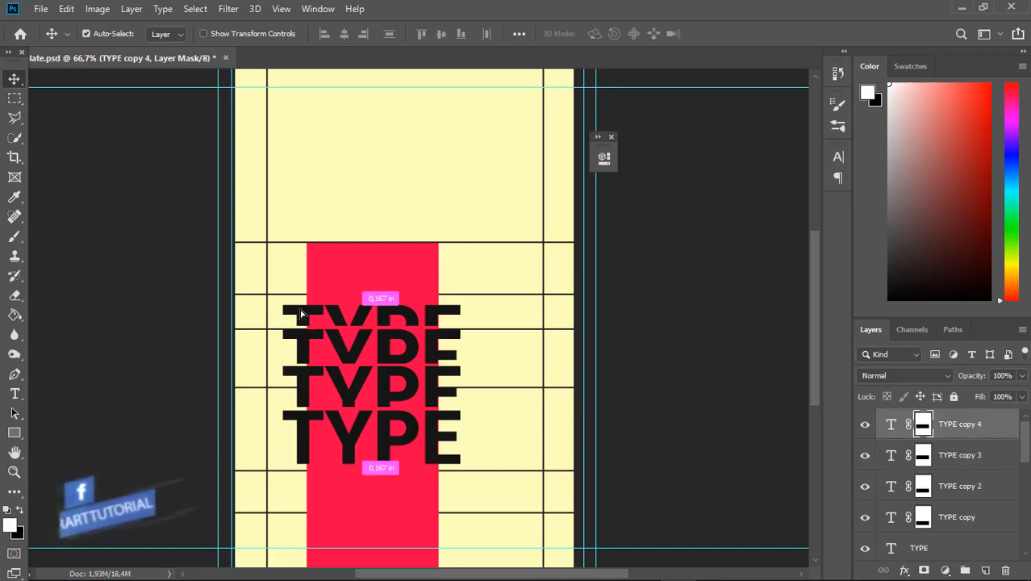
left_click_drag(301, 313, 300, 298)
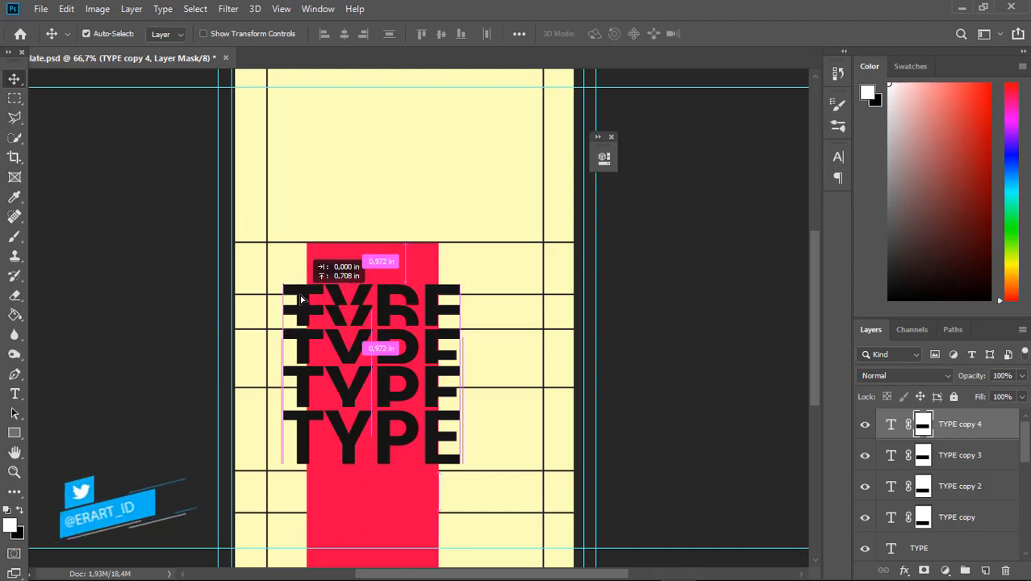
left_click_drag(311, 322, 311, 322)
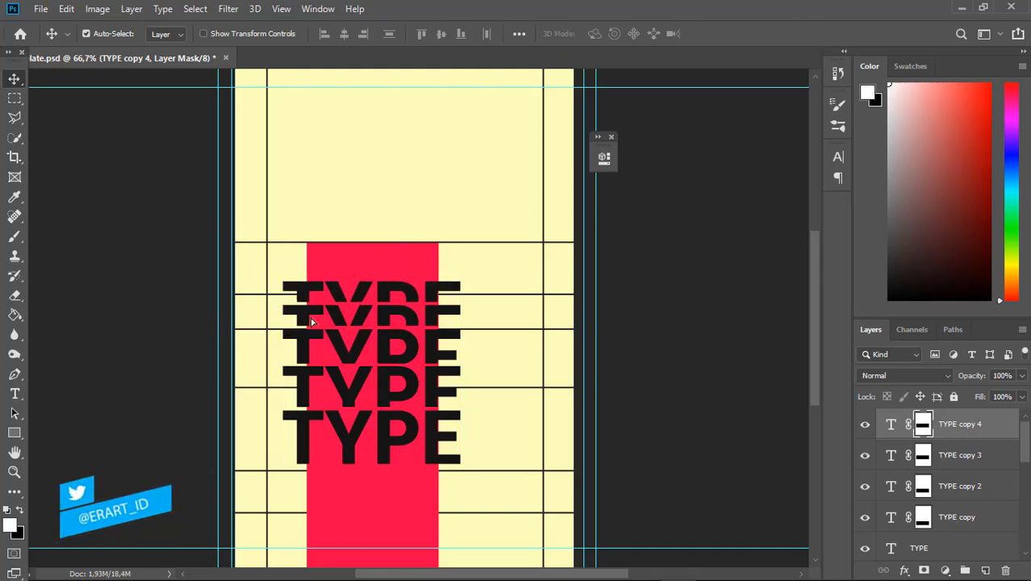
left_click(891, 425)
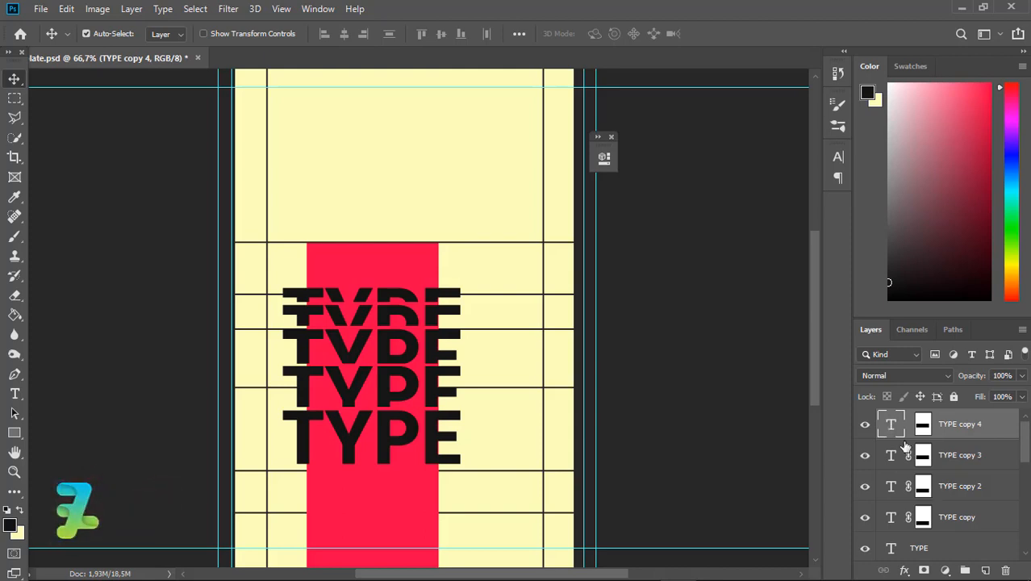
Group all five TYPE text layers together
left_click(977, 534, "shift")
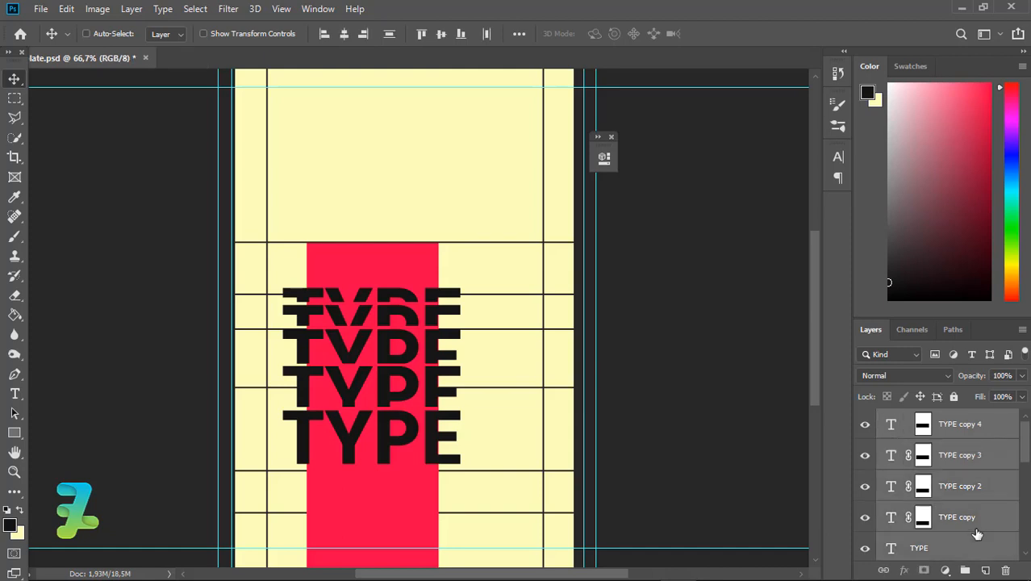
key("ctrl+g")
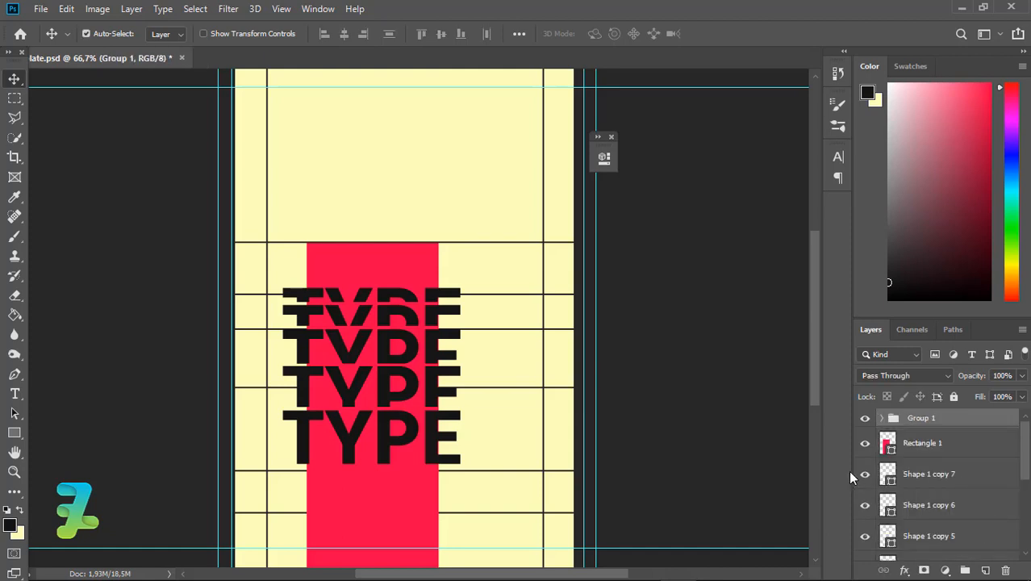
Draw a black rectangle about 95 × 107 px beside the red rectangle, just below its top grid line, and nudge it slightly left
left_click(15, 432)
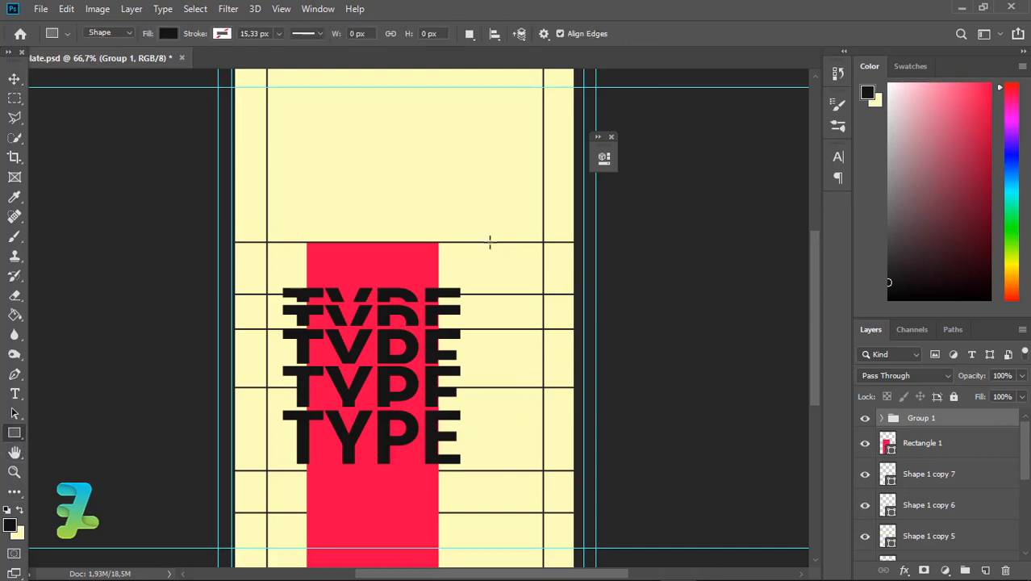
left_click_drag(489, 241, 537, 296)
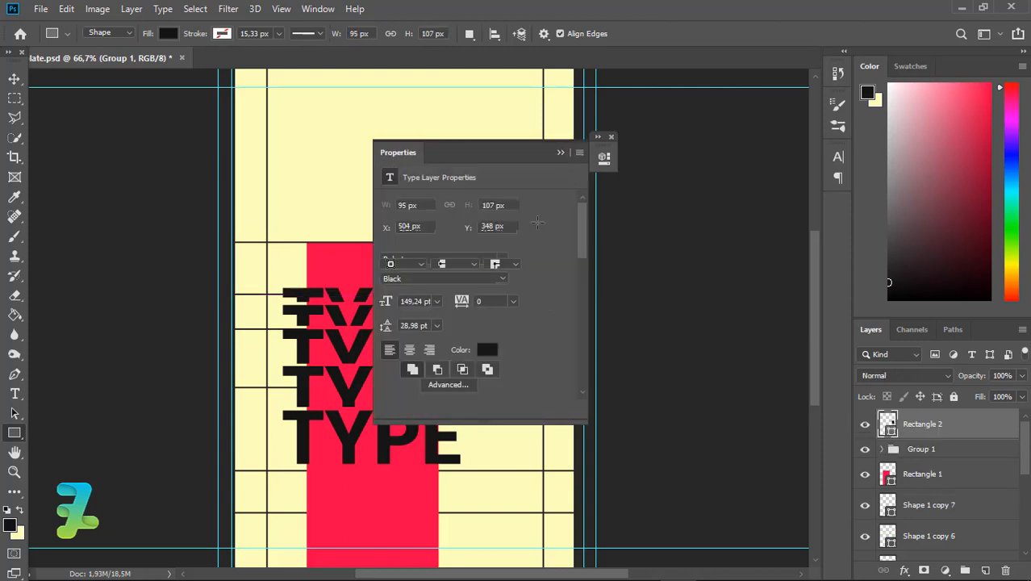
left_click(560, 152)
key("v")
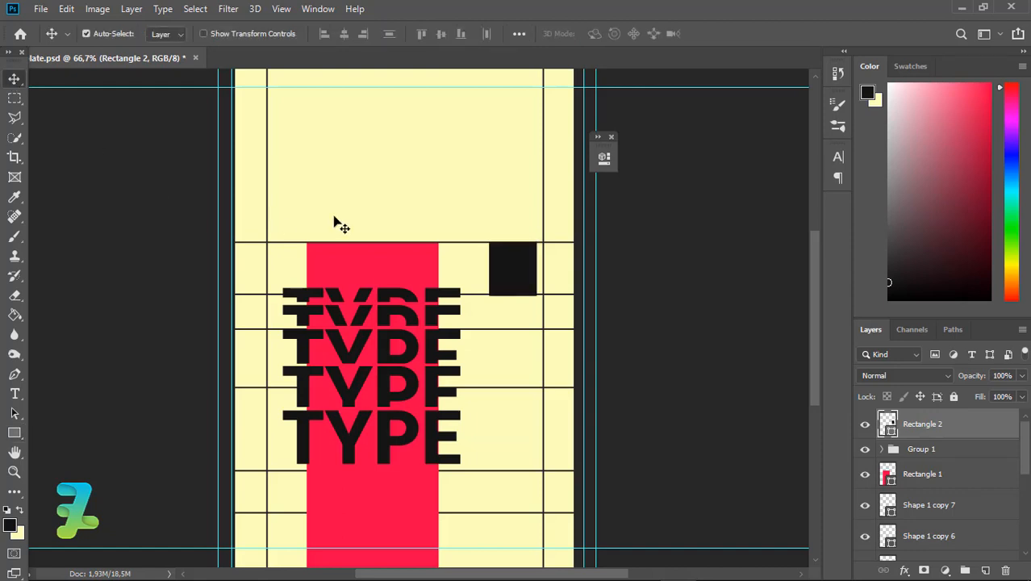
key("Left")
key("Left")
key("Left")
key("Left")
key("Left")
key("Left")
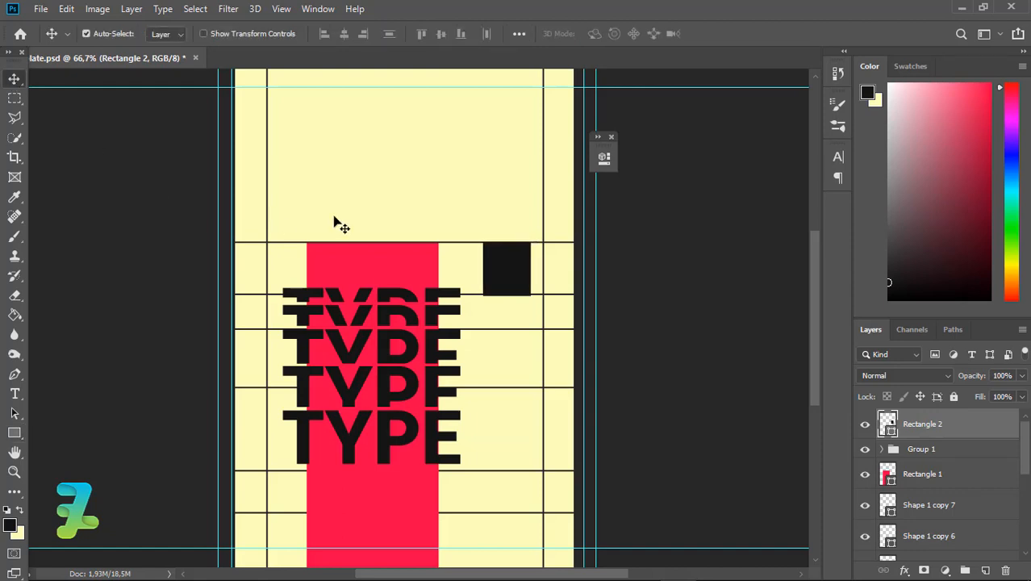
Duplicate the black rectangle directly below with a small gap and scale the duplicate's height to about 75.7%
key("ctrl+j")
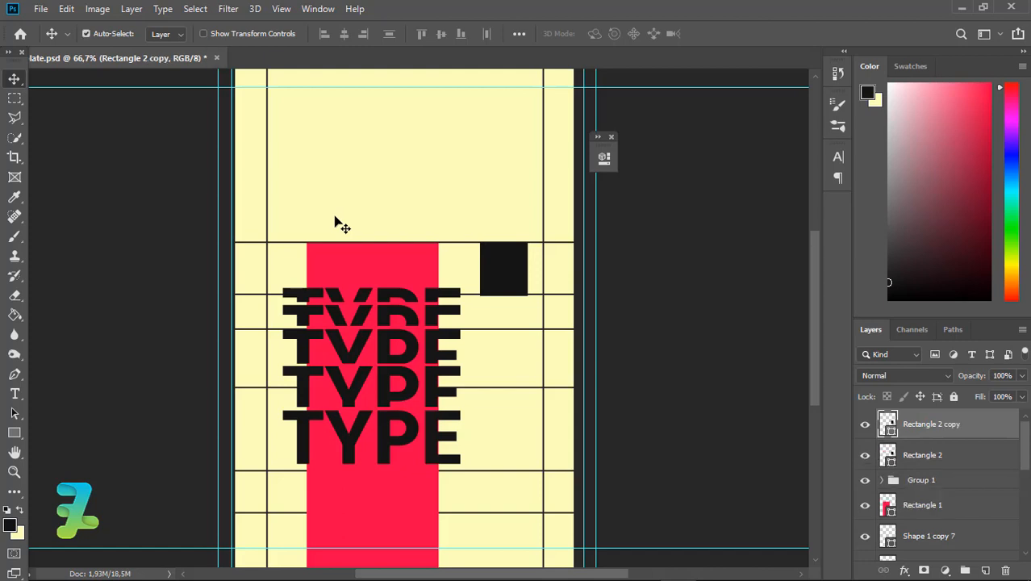
left_click_drag(491, 270, 497, 340)
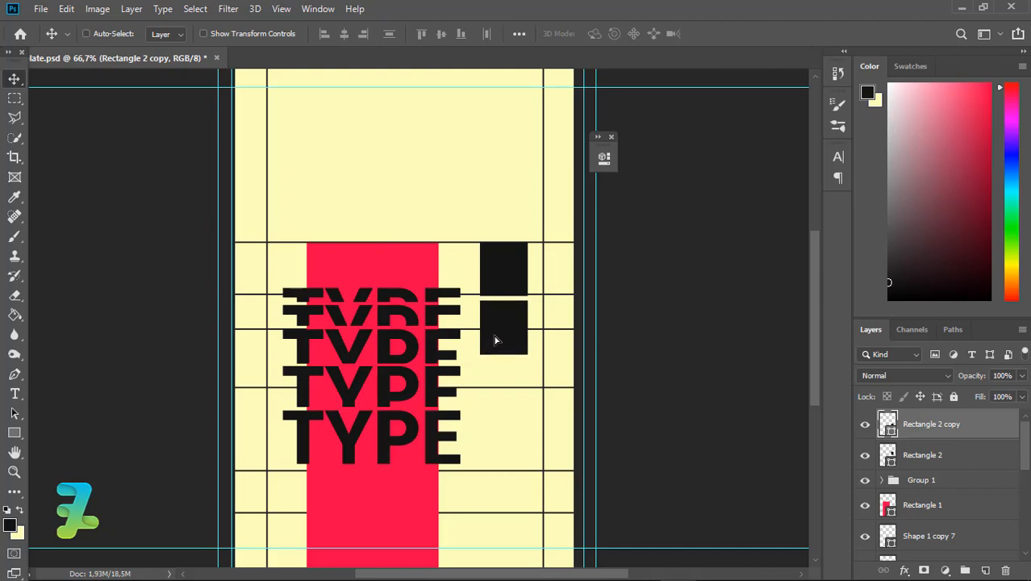
key("ctrl+t")
left_click_drag(505, 354, 509, 342)
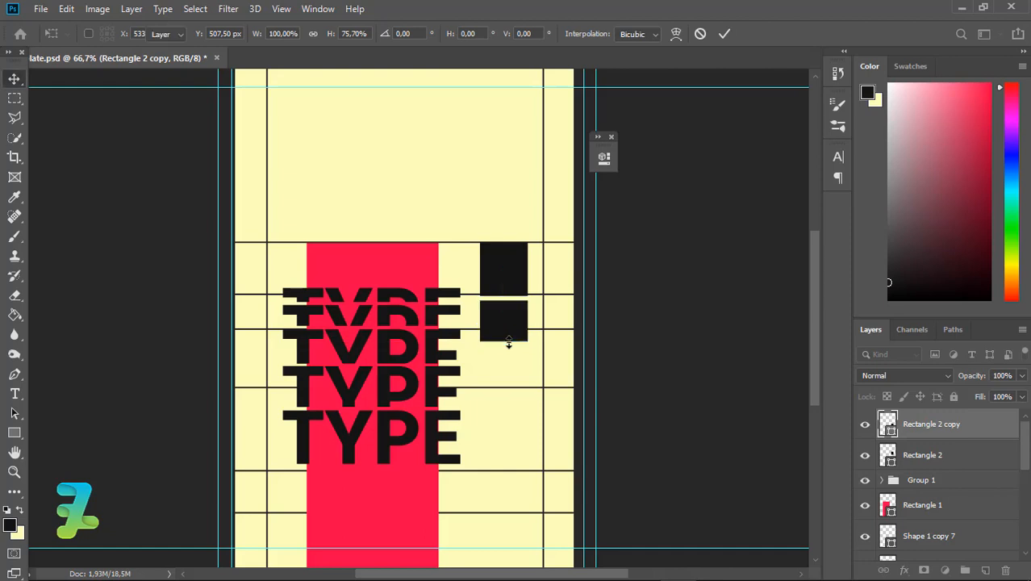
key("Return")
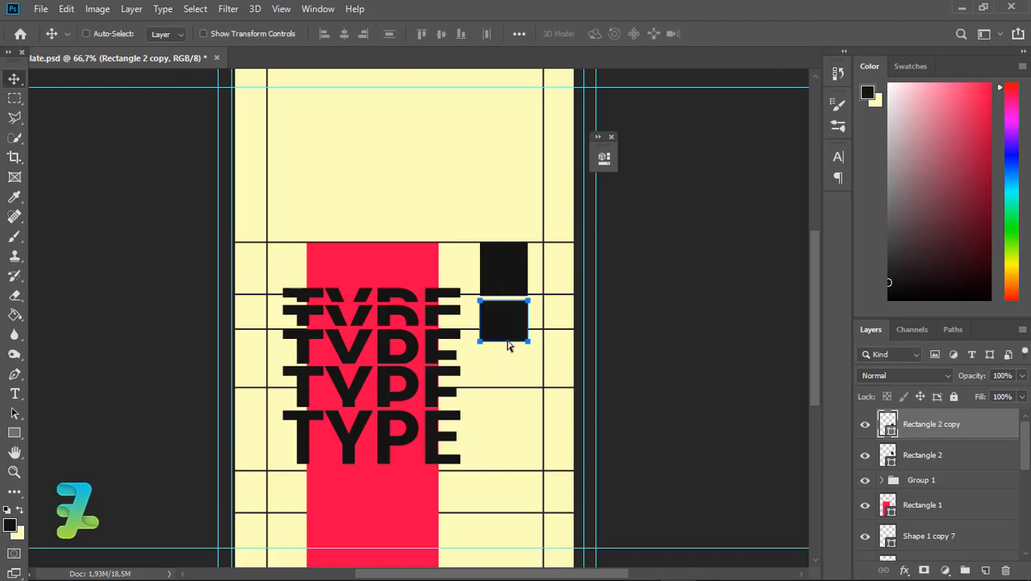
Stack four more duplicates of the black rectangle down the column, each shorter than the one above, ending at the next grid line
key("ctrl+j")
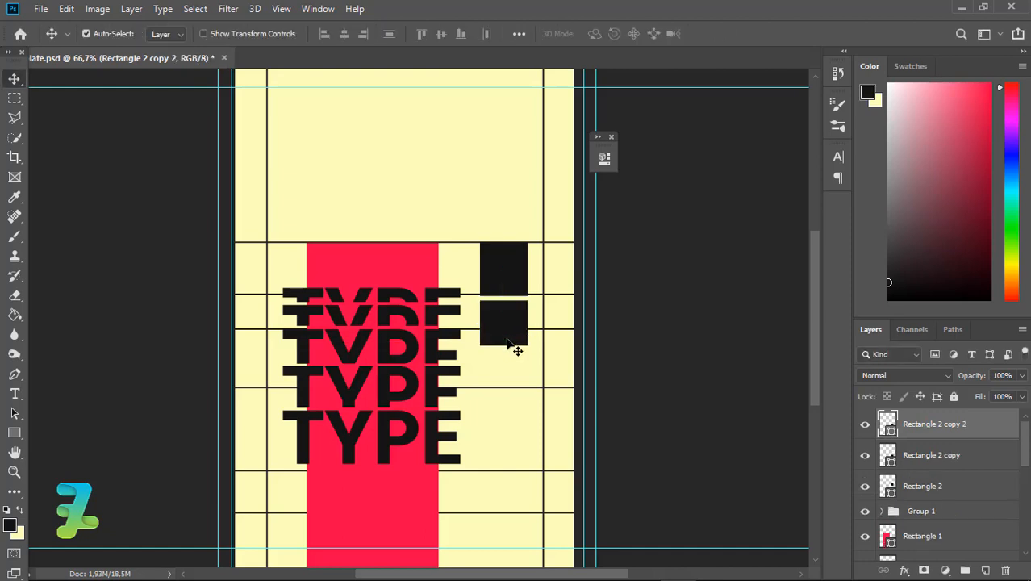
left_click_drag(507, 354, 506, 472)
key("ctrl+t")
key("Return")
key("ctrl+j")
key("ctrl+t")
key("Return")
key("ctrl+j")
key("ctrl+t")
key("Return")
key("ctrl+j")
key("ctrl+t")
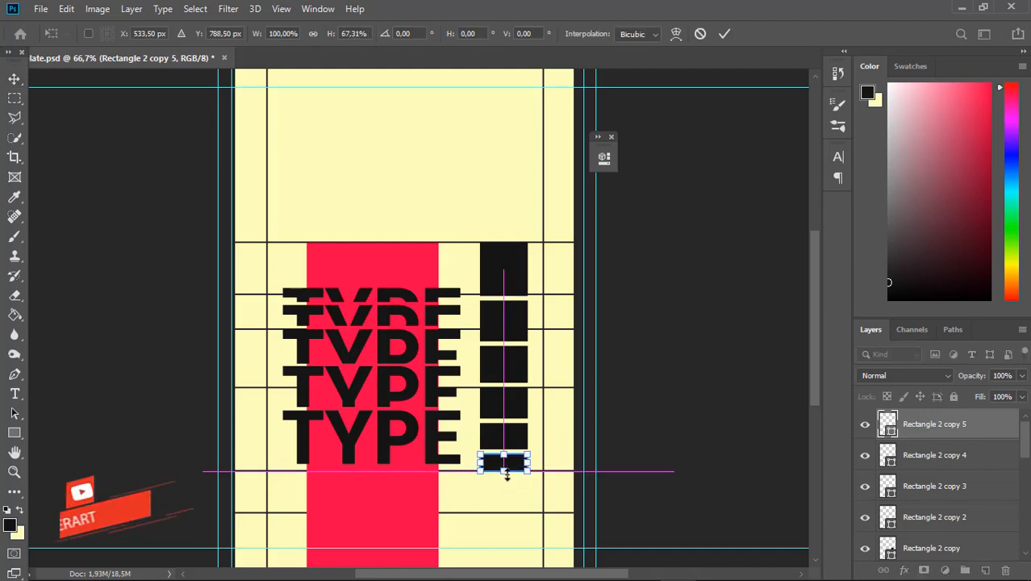
key("Return")
Continue the black column with two thinner duplicates below the last bar, reducing the height of each
left_click_drag(817, 355, 818, 379)
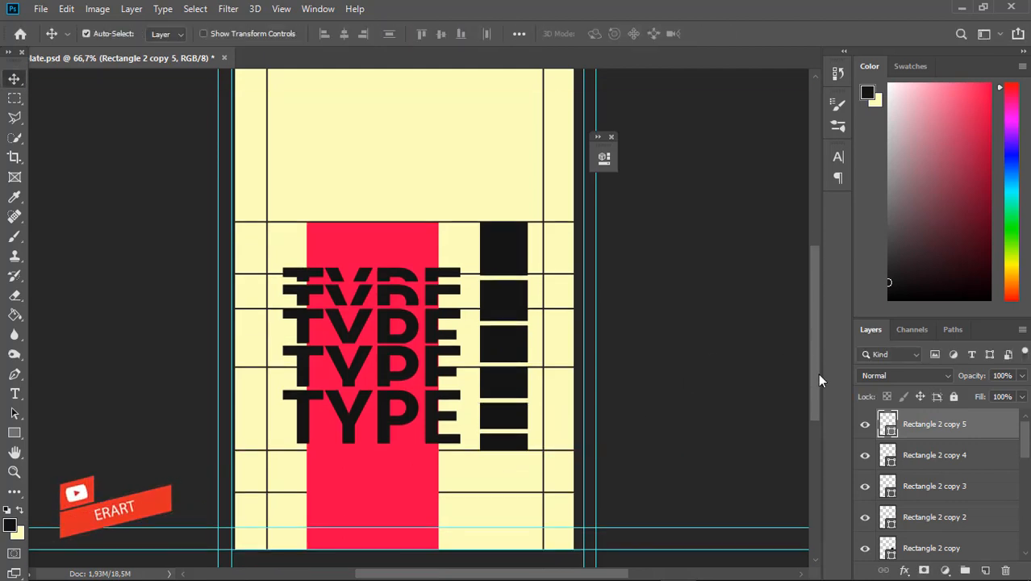
left_click_drag(498, 407, 509, 440)
key("ctrl+t")
key("Return")
key("ctrl+t")
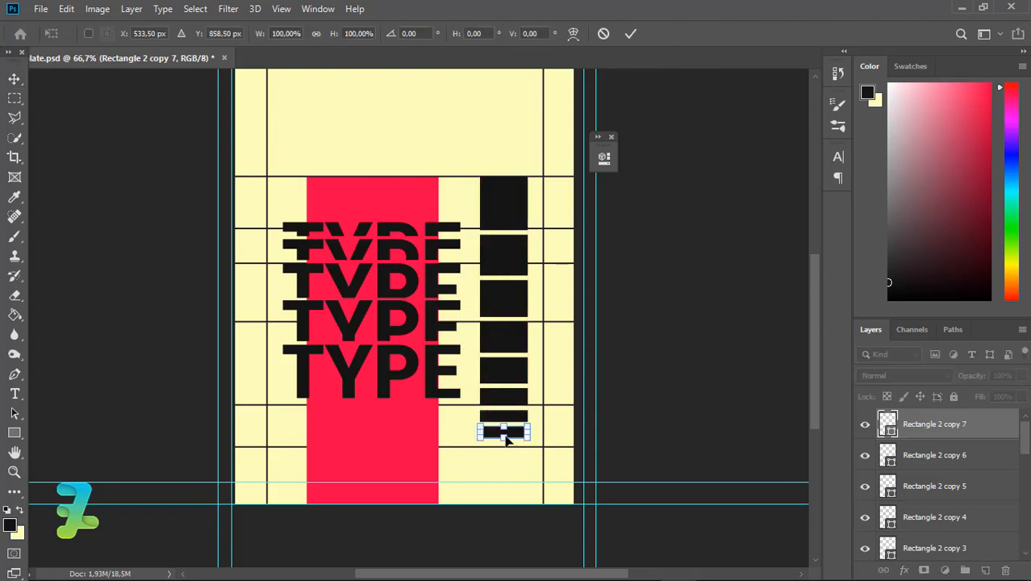
left_click_drag(505, 436, 507, 444)
key("Return")
Duplicate the lowest bar once more below and adjust the duplicate's height at the lower grid line to make a thin strip
left_click(507, 438, "ctrl")
key("ctrl+t")
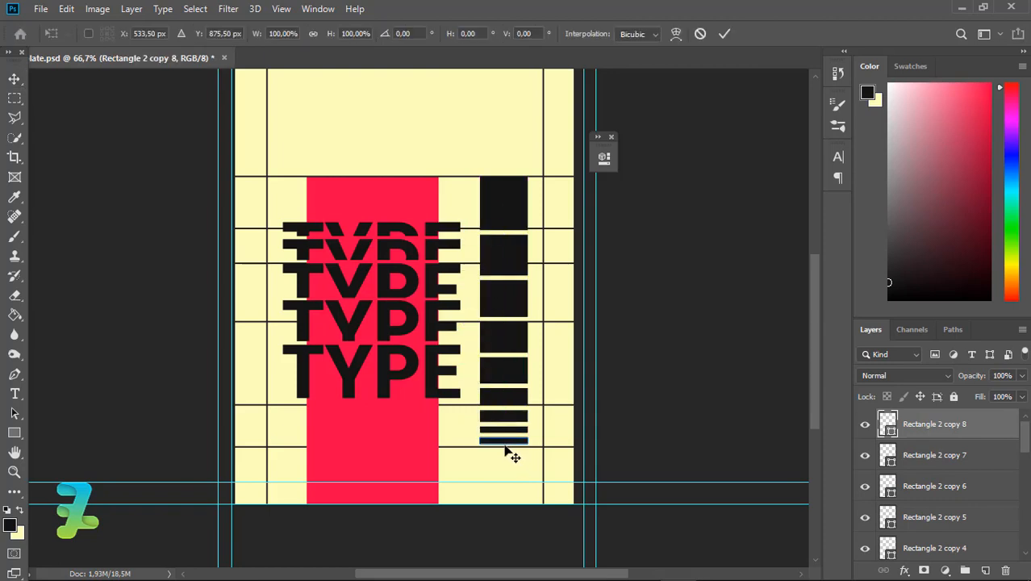
left_click_drag(505, 441, 504, 441)
key("ctrl+plus")
key("ctrl+plus")
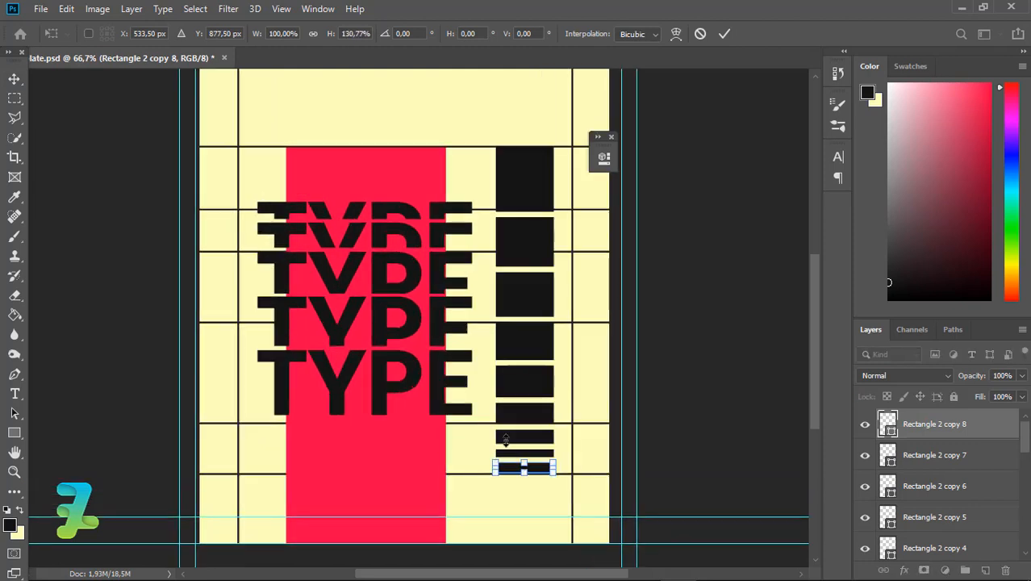
left_click_drag(815, 396, 781, 448)
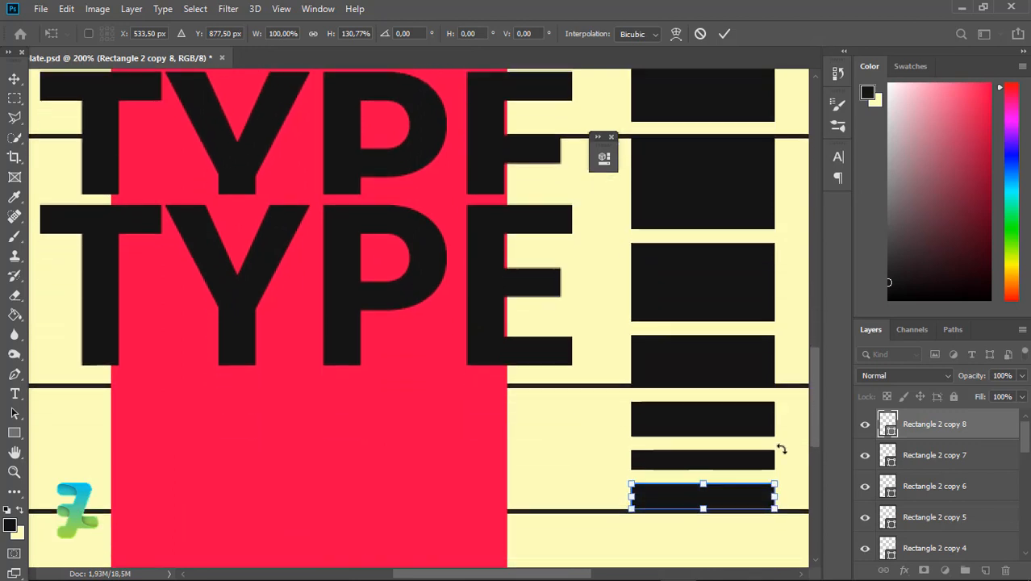
left_click_drag(705, 513, 729, 503)
key("Return")
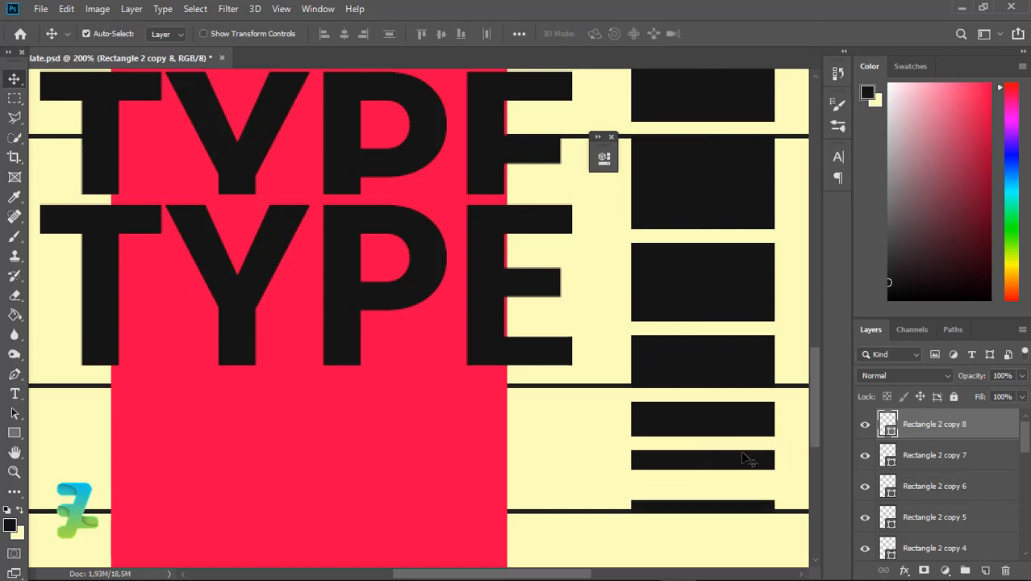
Align the lowest bar with the grid line and nudge the Rectangle 2 copy 7 bar down to even out the gaps
key("ctrl")
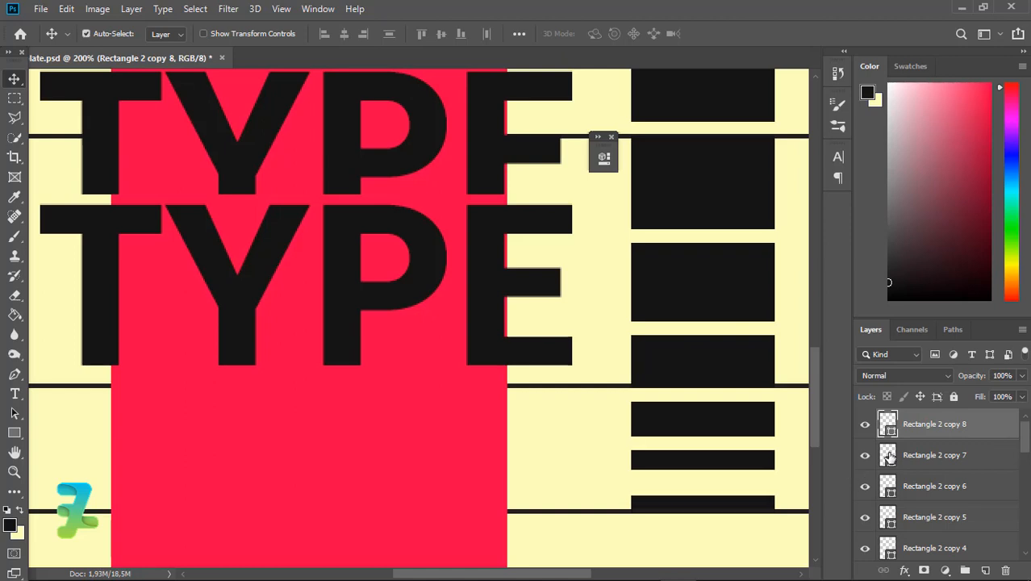
left_click(888, 456)
key("Down")
key("Down")
key("Down")
key("Down")
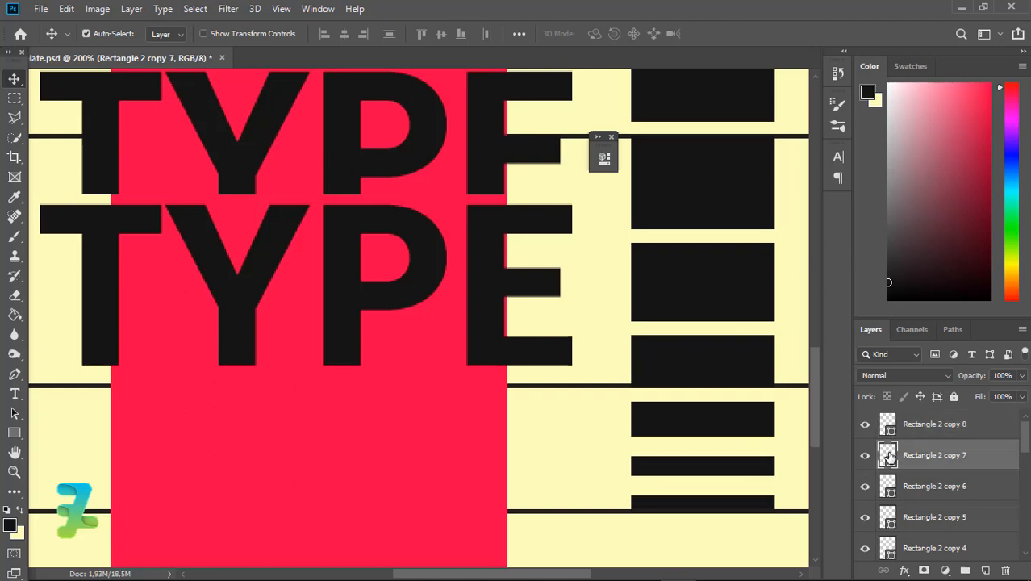
Examine the whole poster layout and the spacing of the black bar column
key("ctrl+minus")
key("ctrl+minus")
key("ctrl+minus")
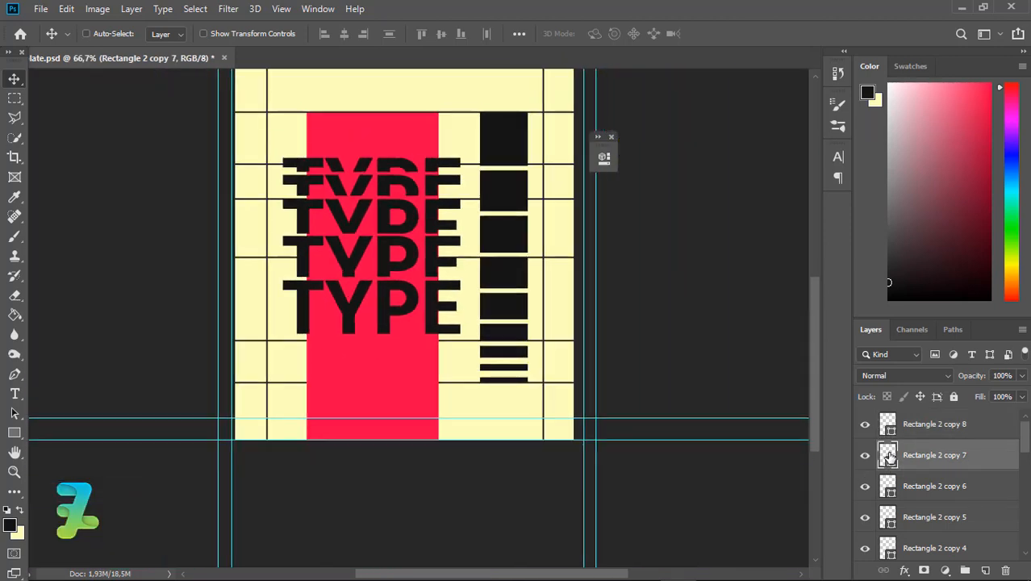
key("ctrl+minus")
key("ctrl+minus")
key("ctrl+minus")
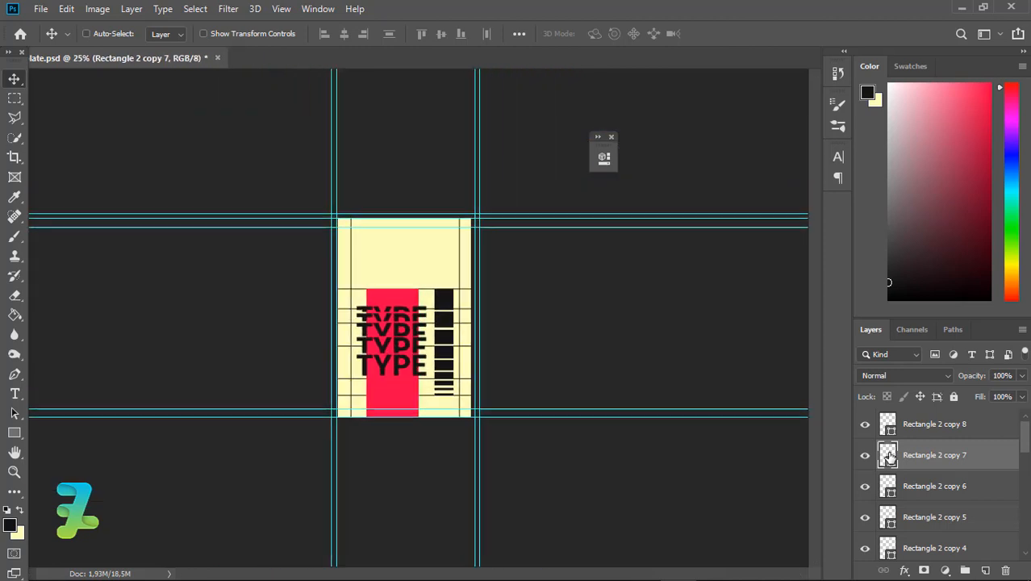
key("ctrl+plus")
key("ctrl+plus")
key("ctrl+plus")
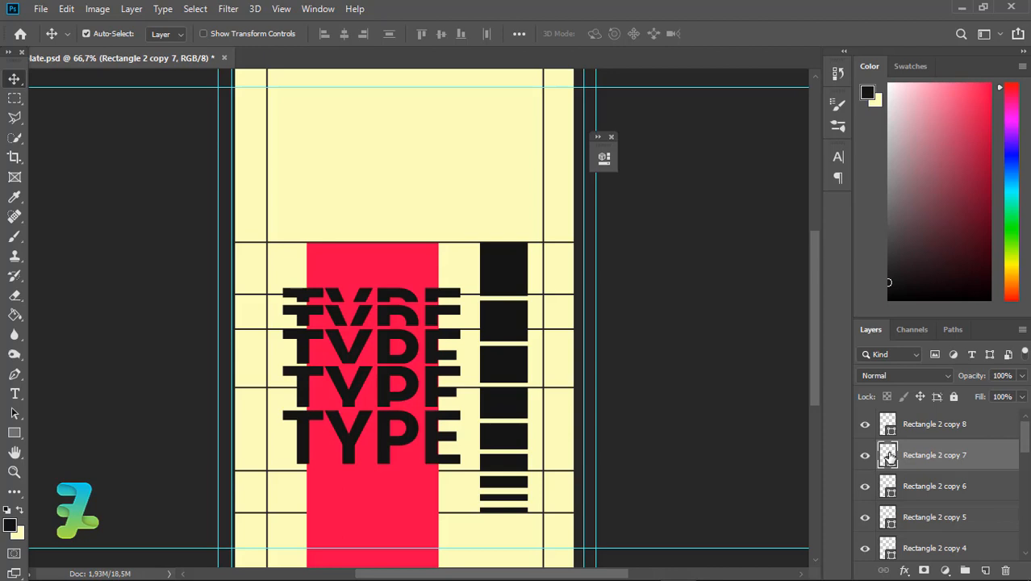
Add the title POSTER in Roboto Black at 72 pt and place it near the page's upper-left corner, against the vertical grid line
left_click(14, 394)
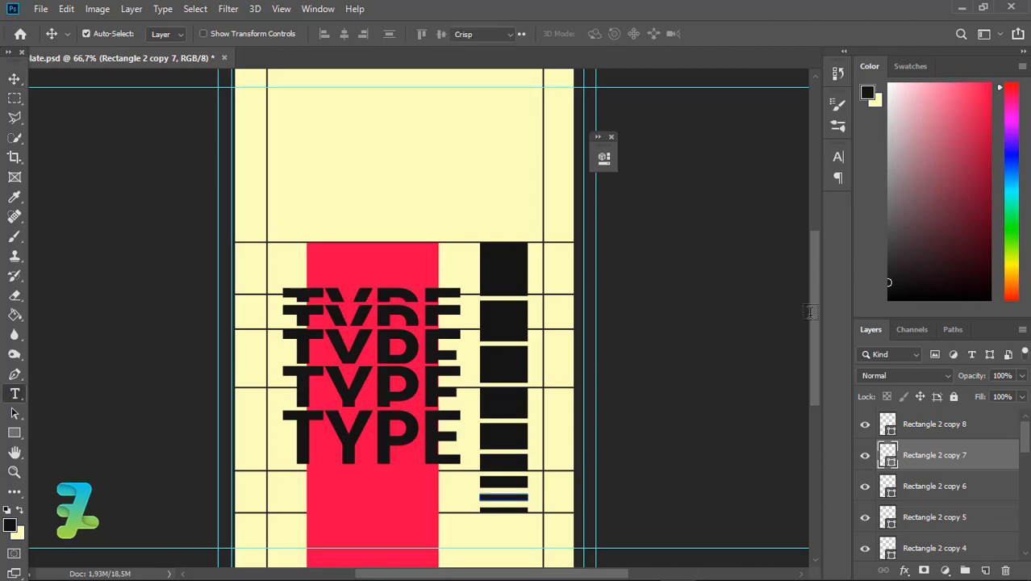
scroll(810, 270, "up", 3)
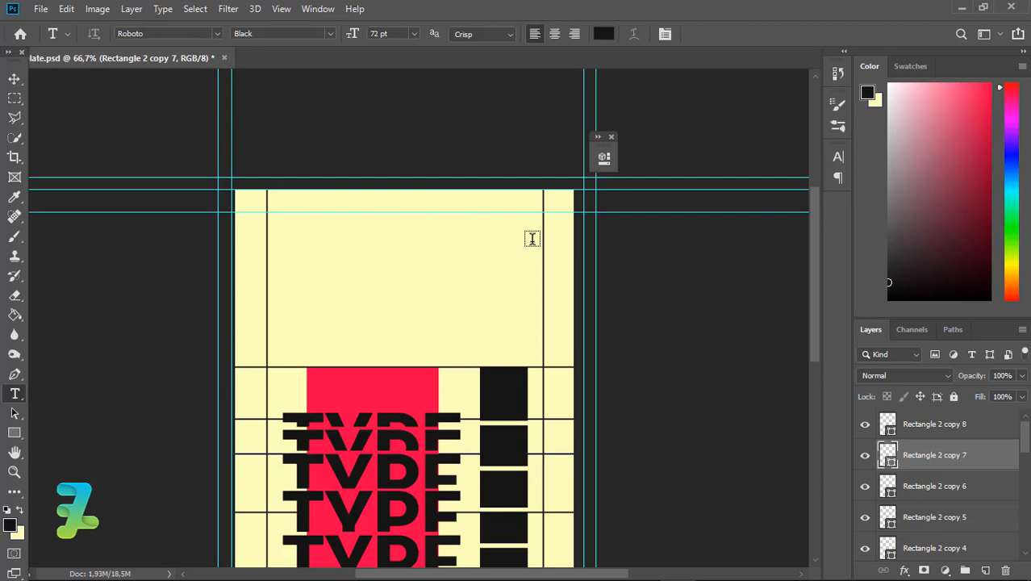
left_click(299, 243)
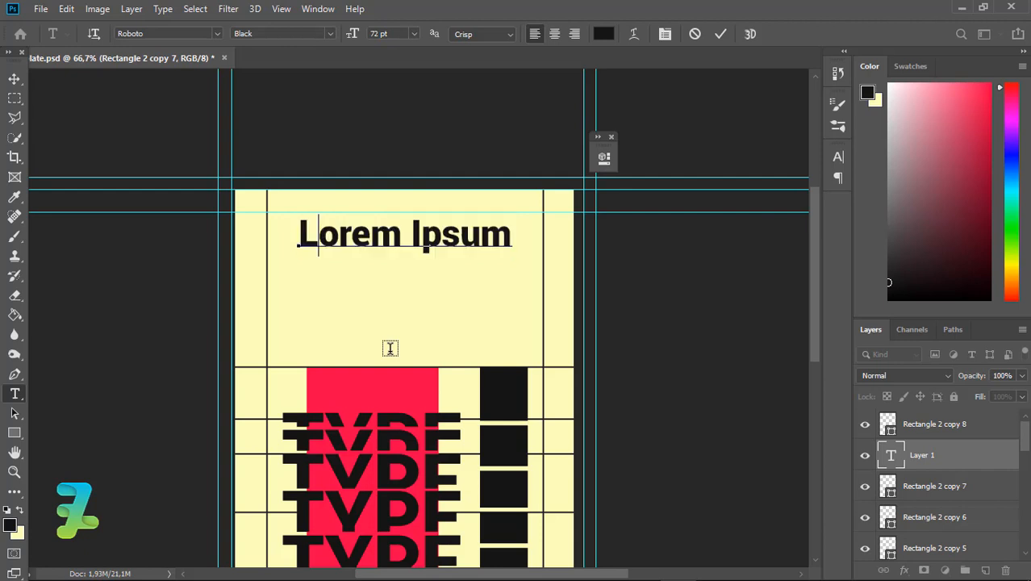
type("po")
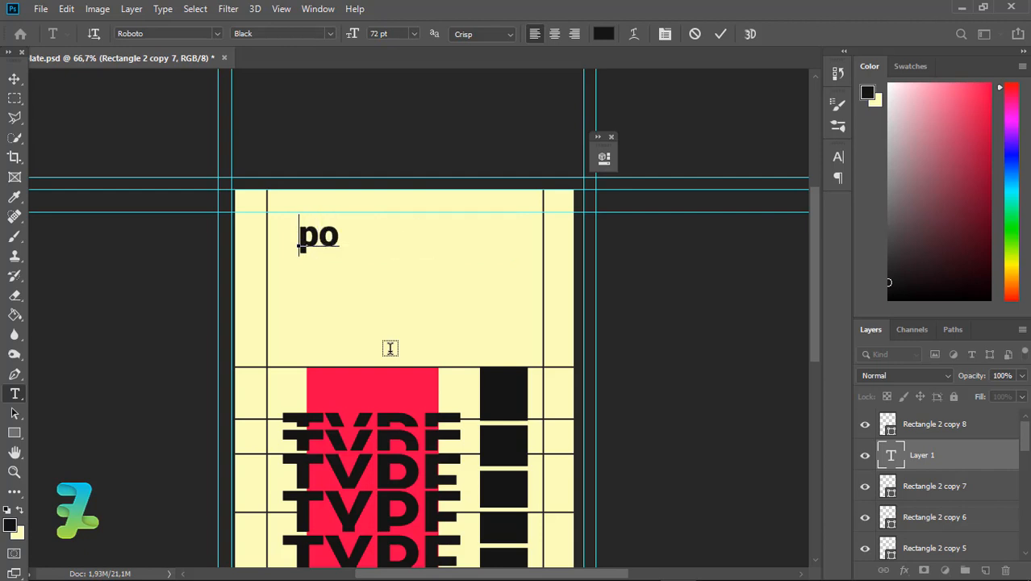
key("BackSpace")
key("BackSpace")
type("POSTER")
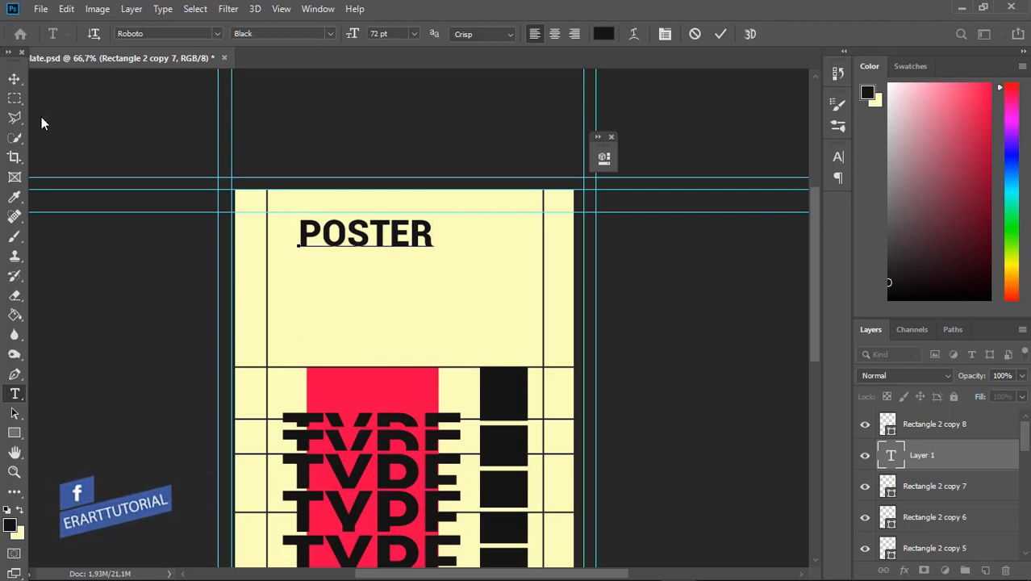
left_click(16, 79)
left_click_drag(424, 237, 391, 233)
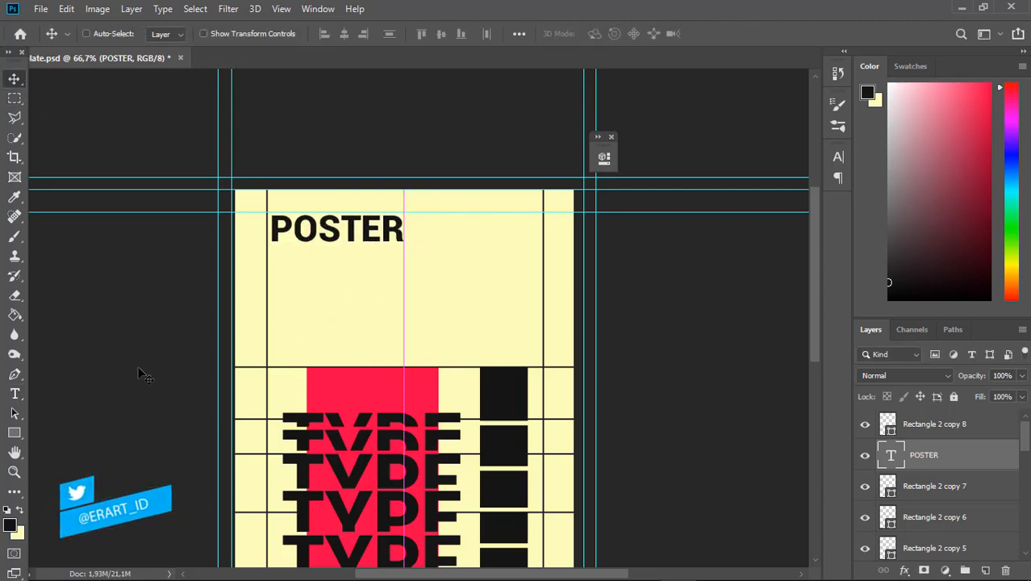
Add the word TYPE in Roboto Black at 72 pt and place it directly beneath POSTER, with the right edges aligned
left_click(16, 395)
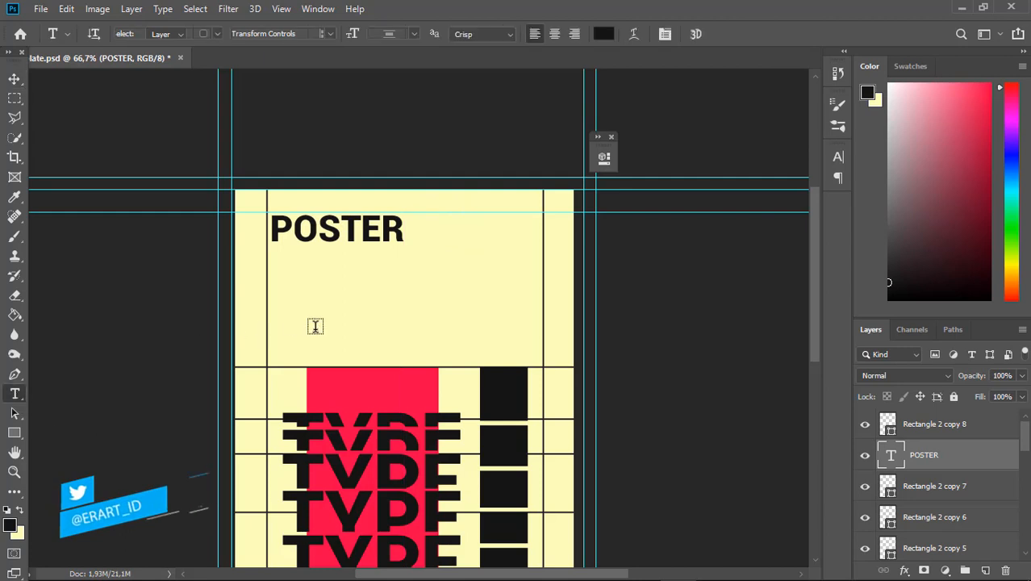
left_click(331, 339)
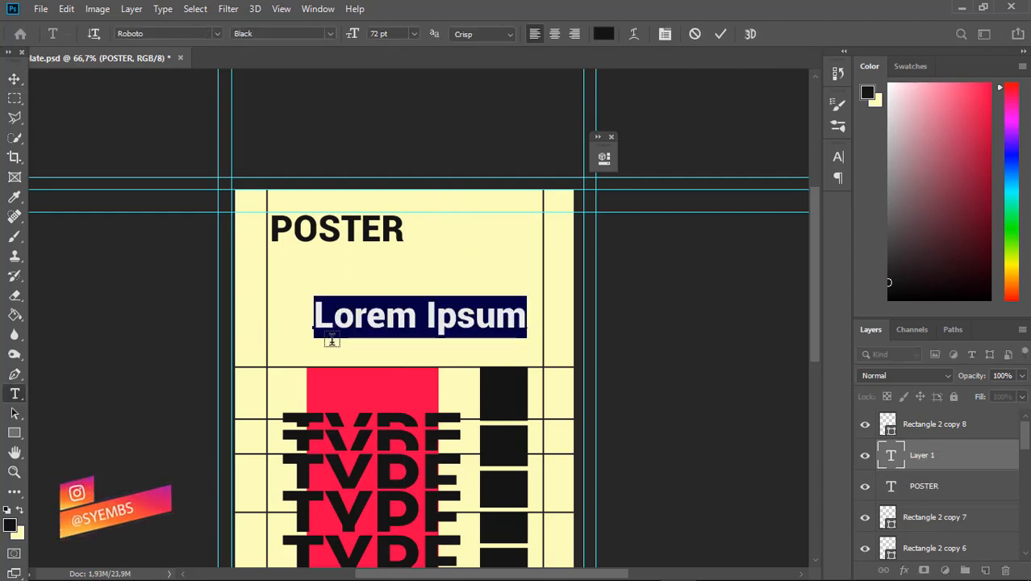
left_click(332, 339)
type("typ")
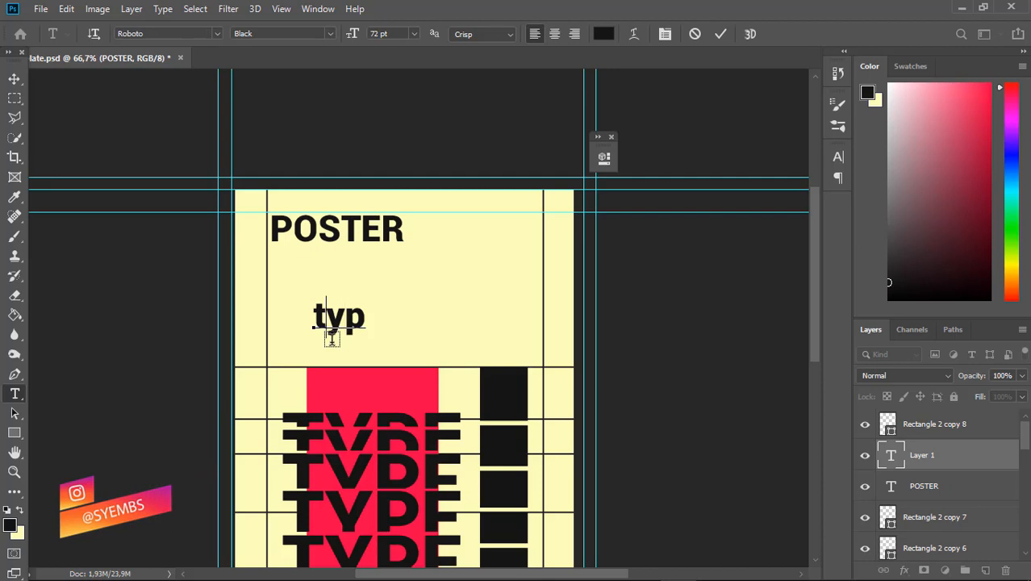
key("BackSpace")
key("BackSpace")
key("BackSpace")
type("TYPE")
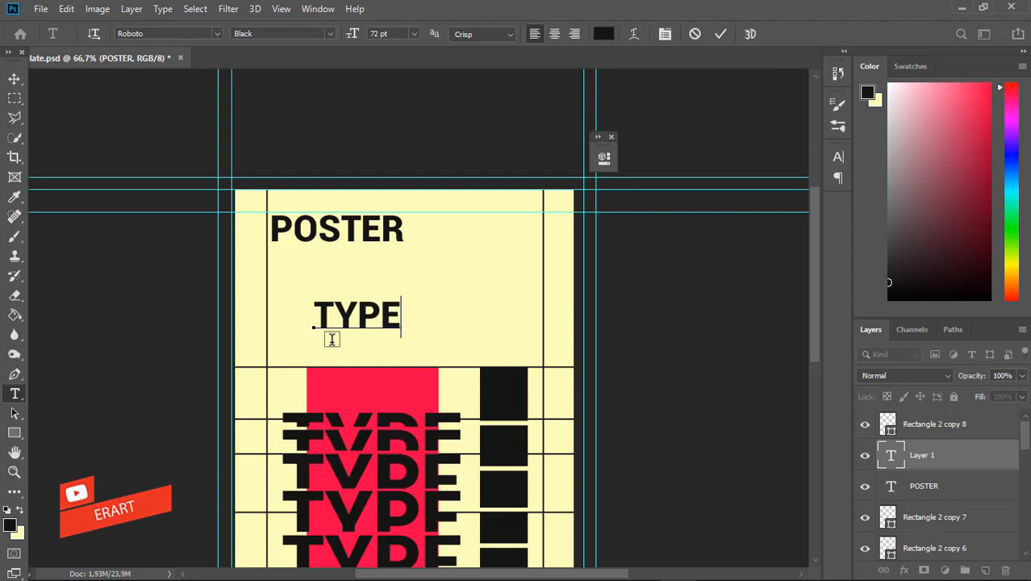
key("ctrl+Return")
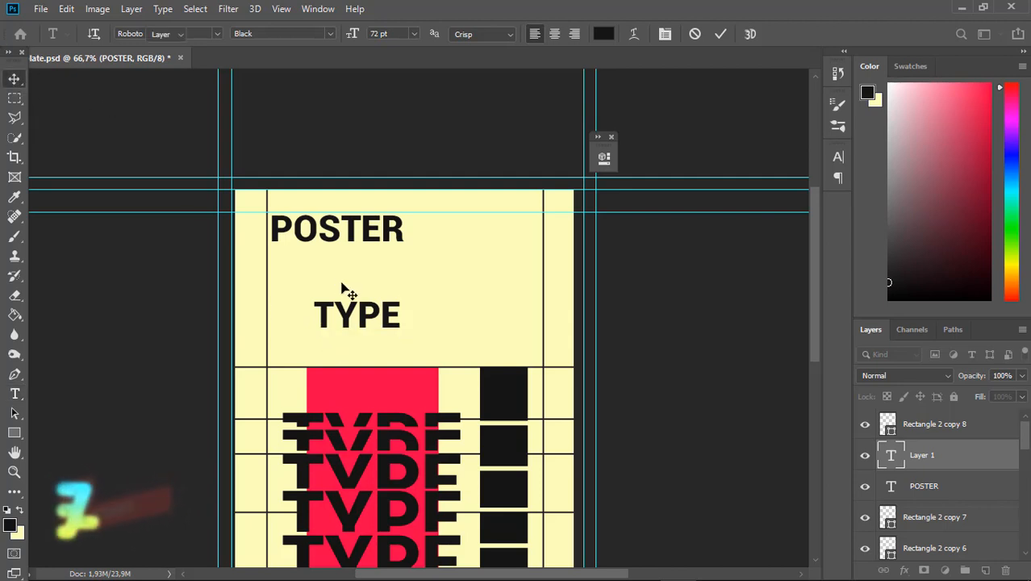
left_click_drag(371, 336, 371, 274)
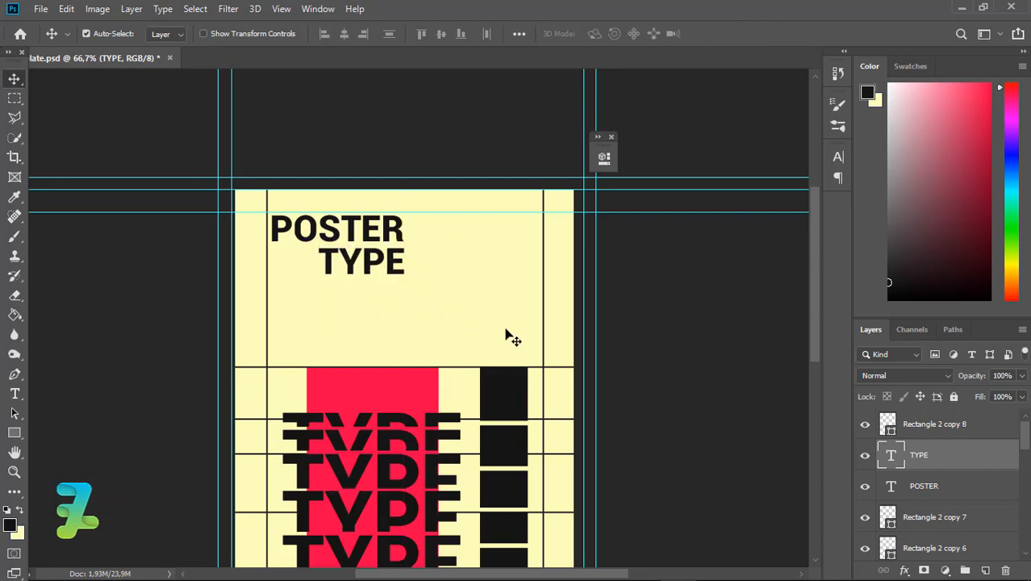
Add a separate text layer reading BASIC in all caps, in the empty area below TYPE
left_click(16, 393)
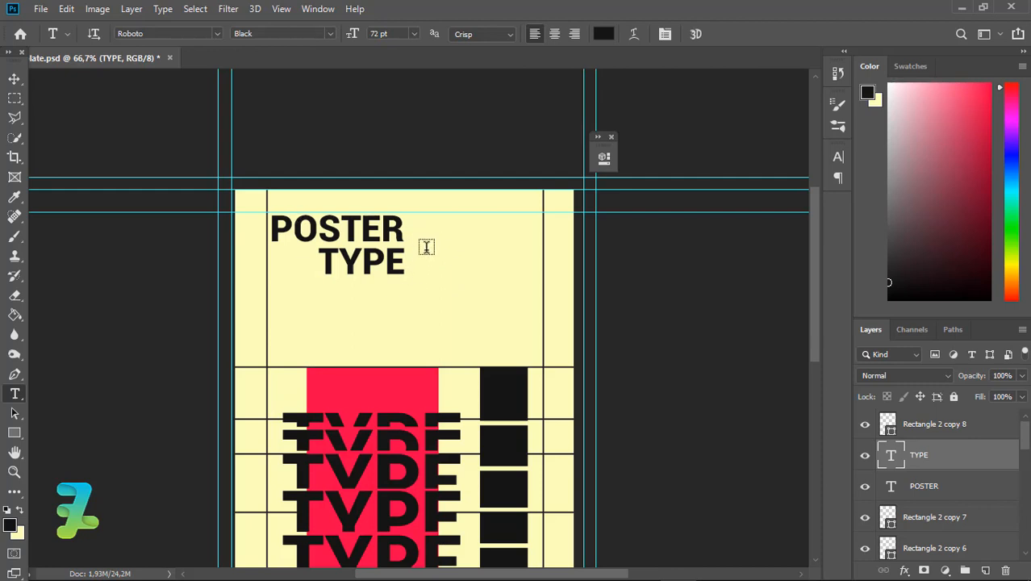
left_click(377, 334)
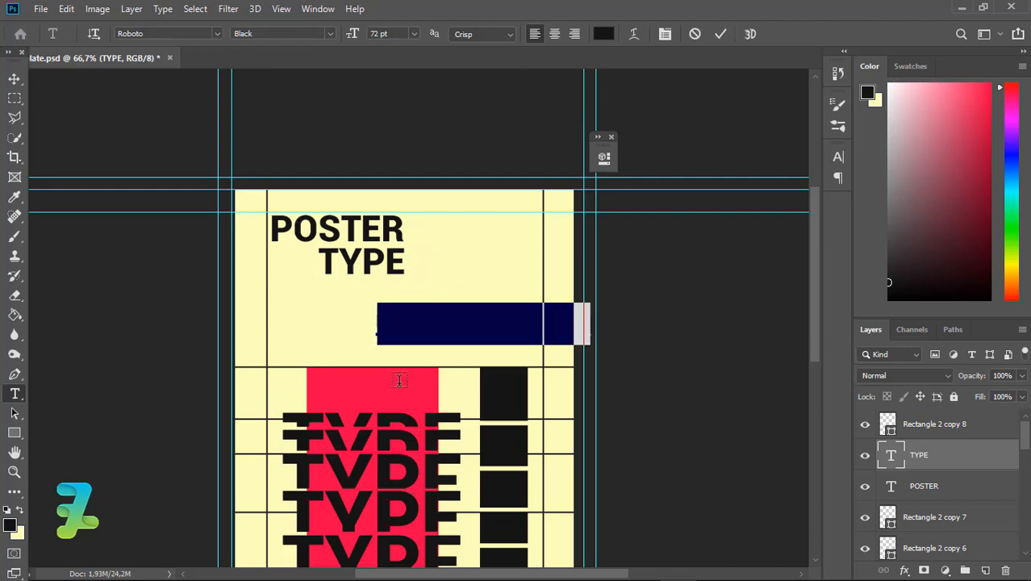
type("ba")
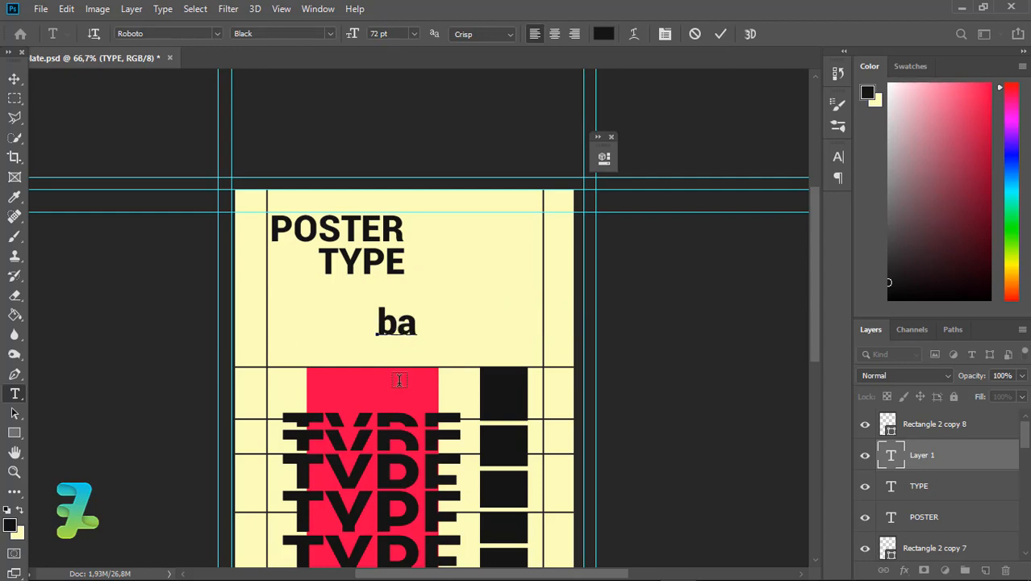
type("sic")
key("ctrl+shift+k")
key("ctrl+a")
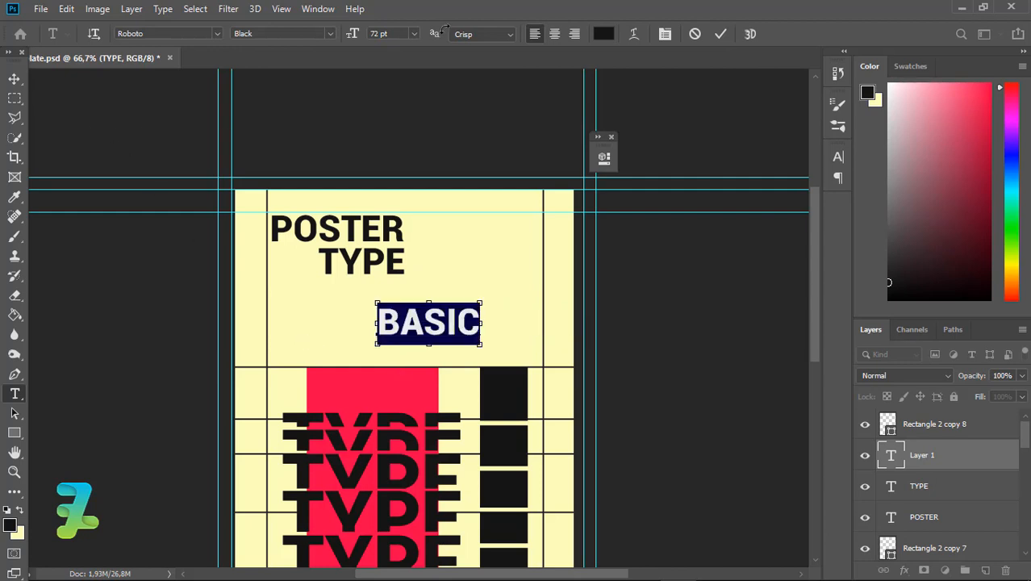
Set the BASIC text to 48 pt and move it directly beneath TYPE, aligned to its right edge
left_click(414, 34)
left_click(404, 192)
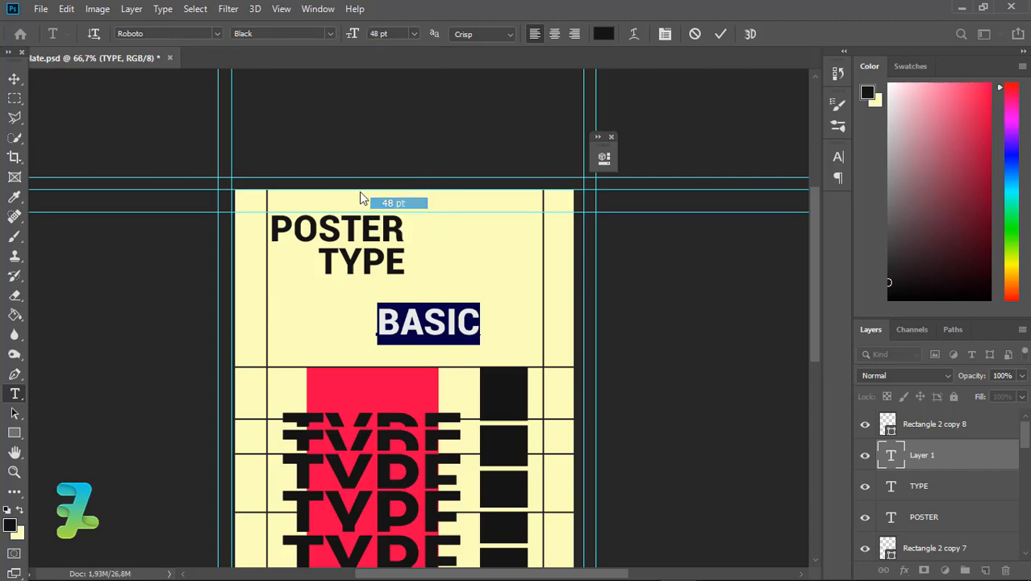
left_click(13, 85)
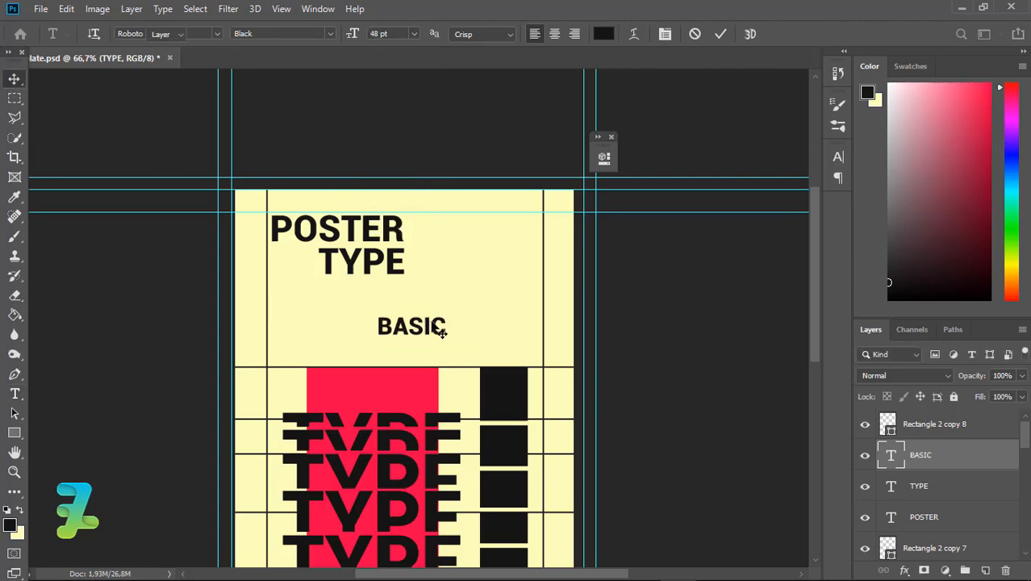
left_click_drag(436, 318, 395, 290)
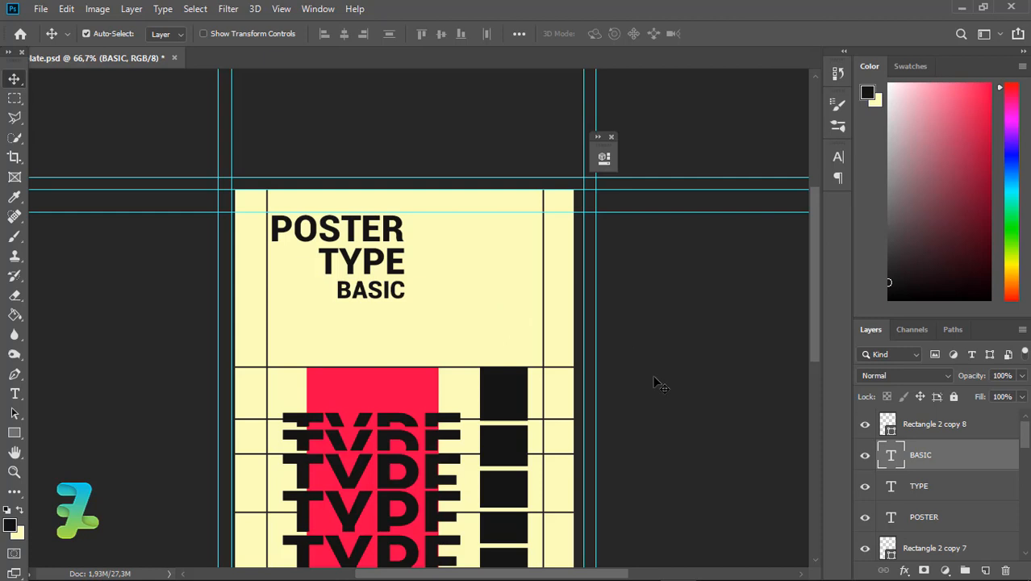
Add a separate text layer reading TYPOGRAPHIC in Roboto Black at 48 pt below BASIC
left_click(14, 394)
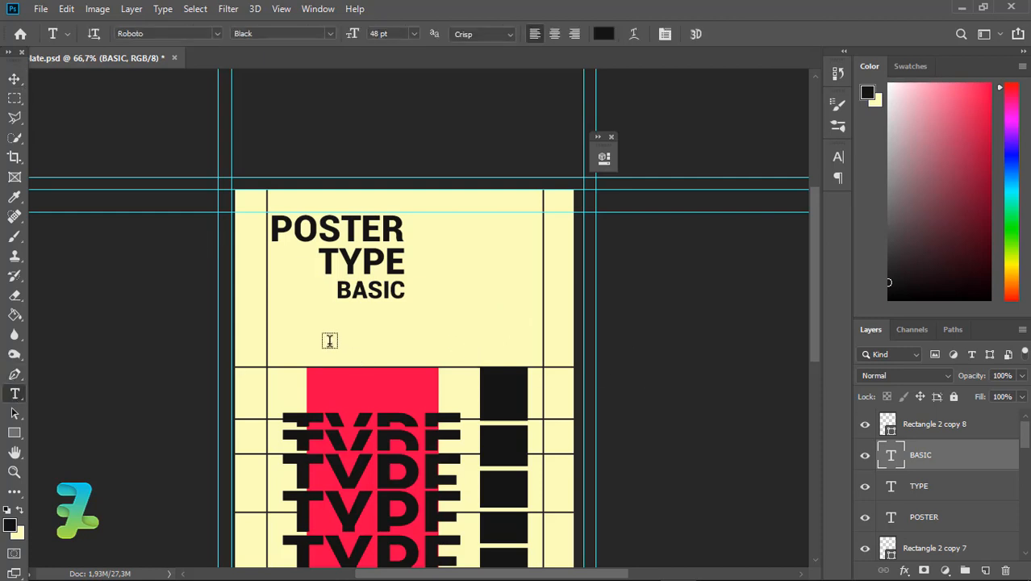
left_click(330, 341)
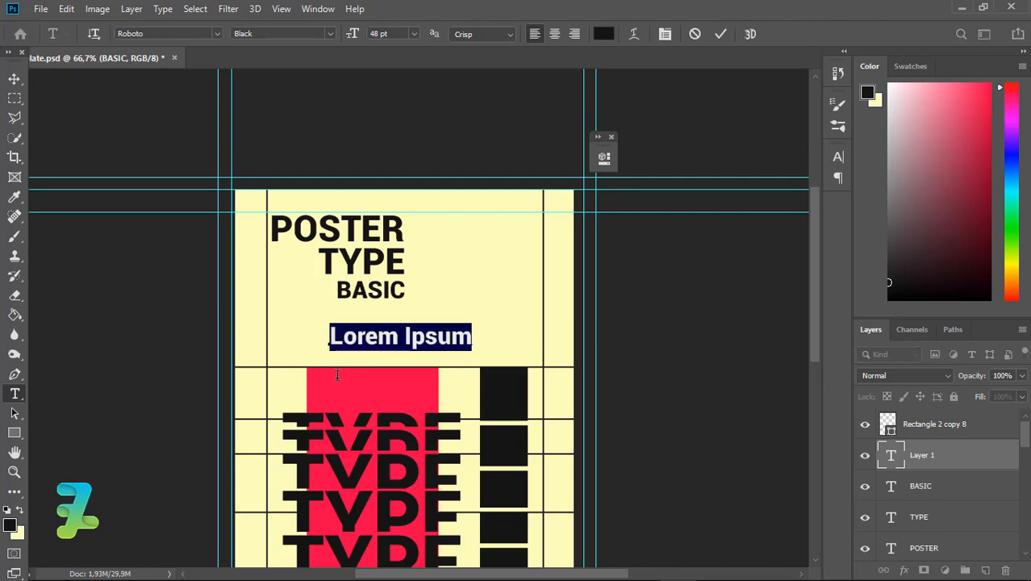
type("ph")
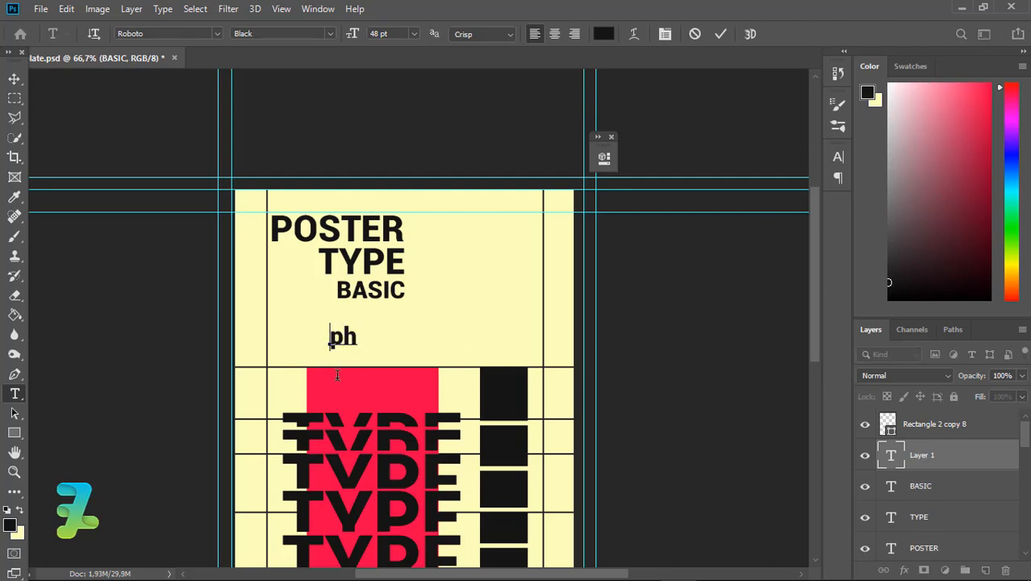
key("BackSpace")
key("BackSpace")
type("POGRA")
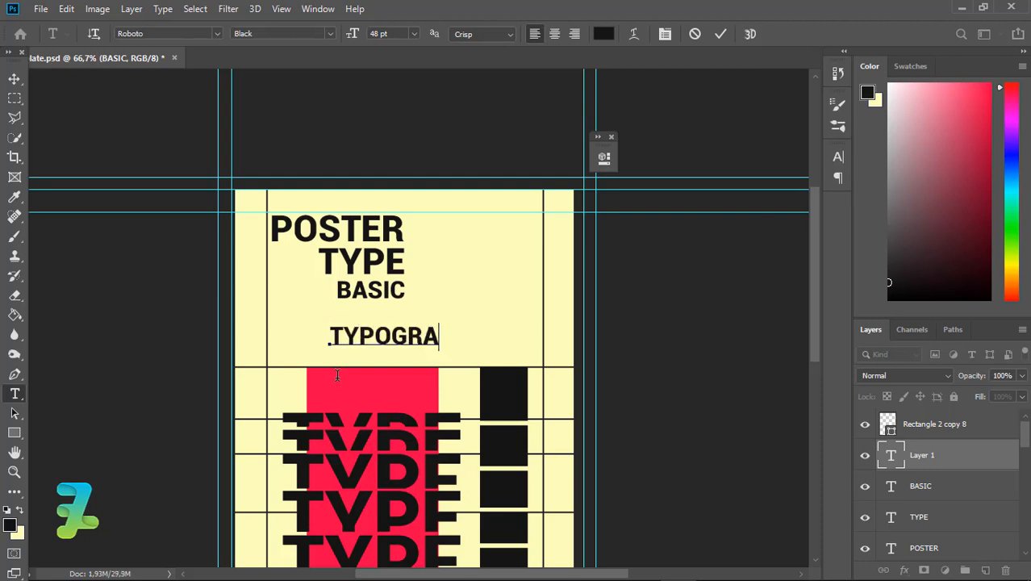
type("PHIC")
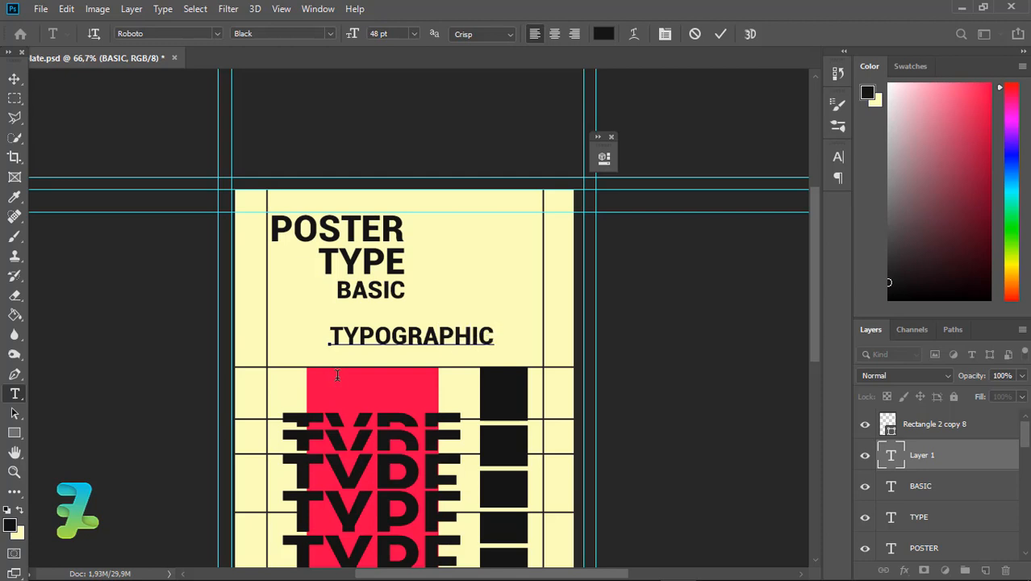
Rotate the TYPOGRAPHIC text 90° clockwise and place it along the right vertical grid line, above the black bar column
left_click(66, 8)
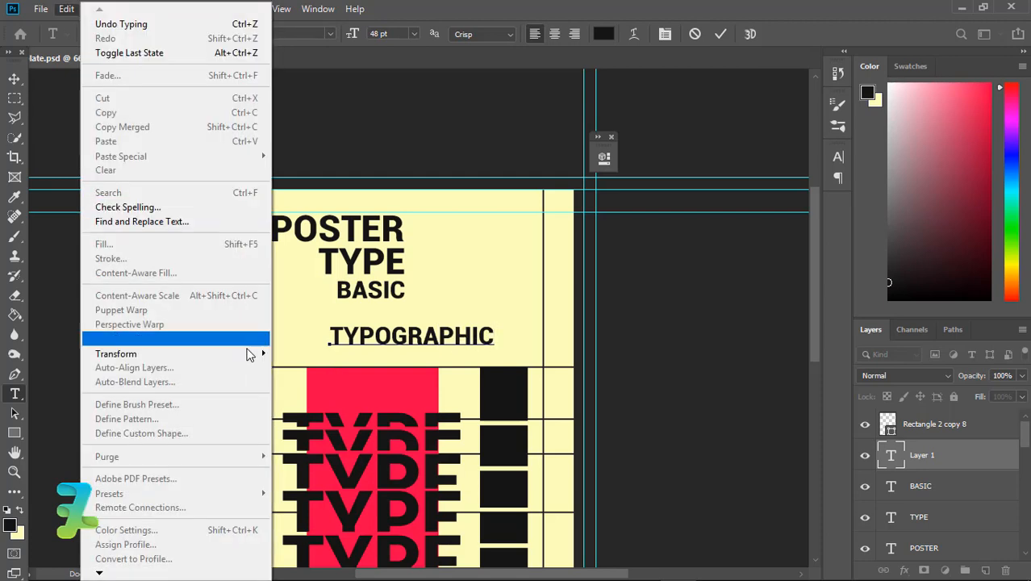
mouse_move(238, 353)
left_click(324, 484)
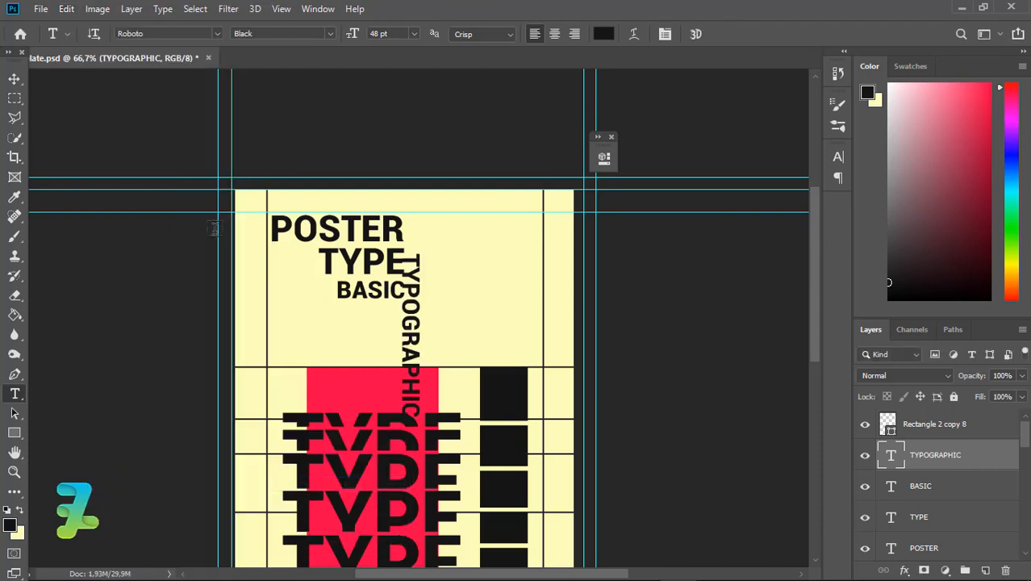
left_click(14, 78)
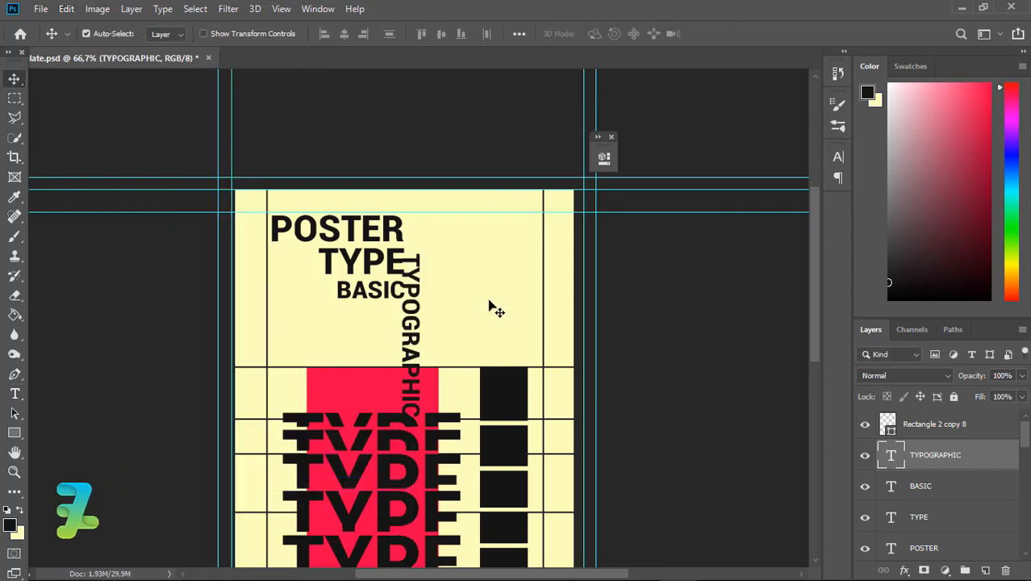
left_click_drag(420, 293, 529, 233)
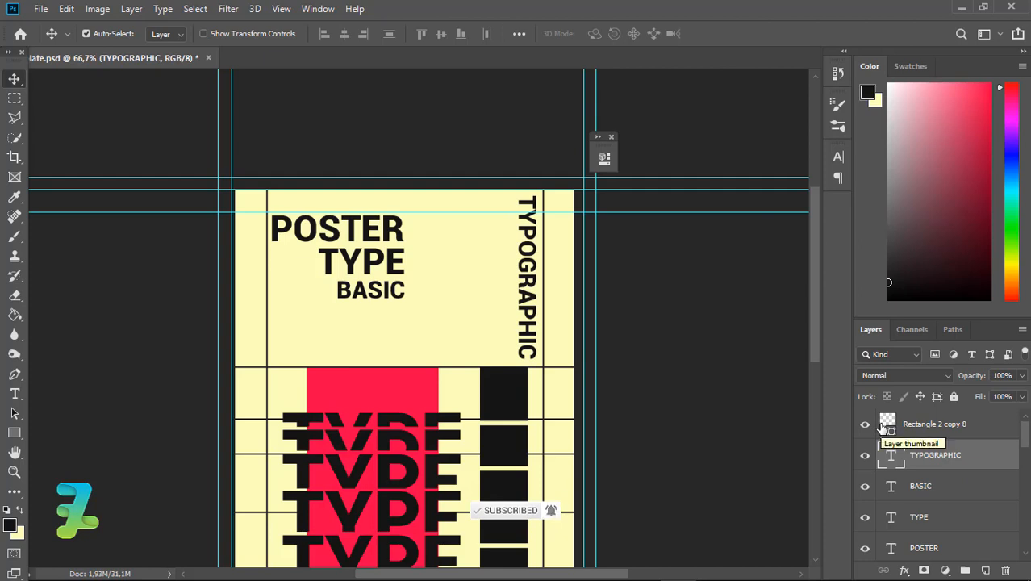
key("ctrl+minus")
key("ctrl+minus")
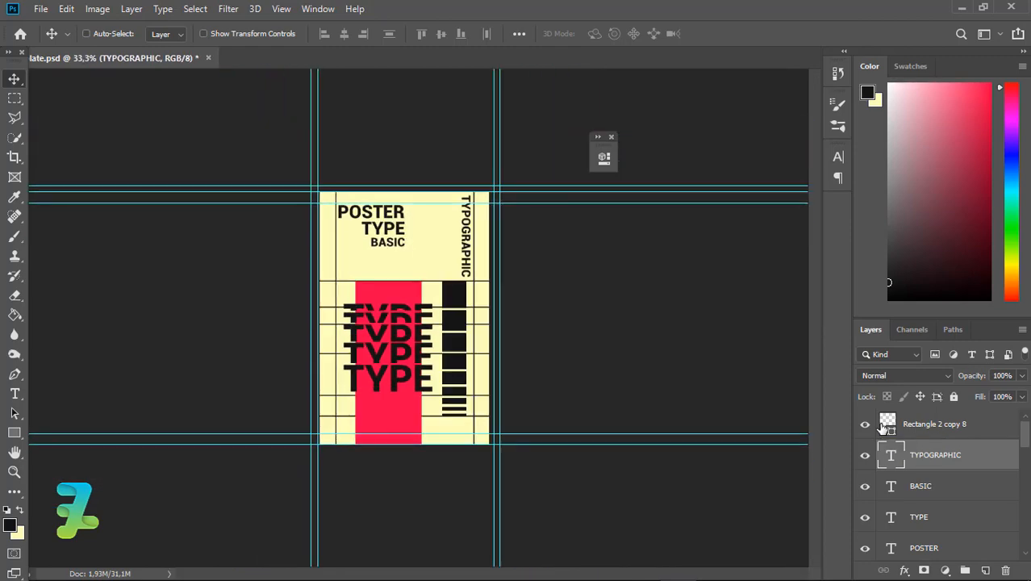